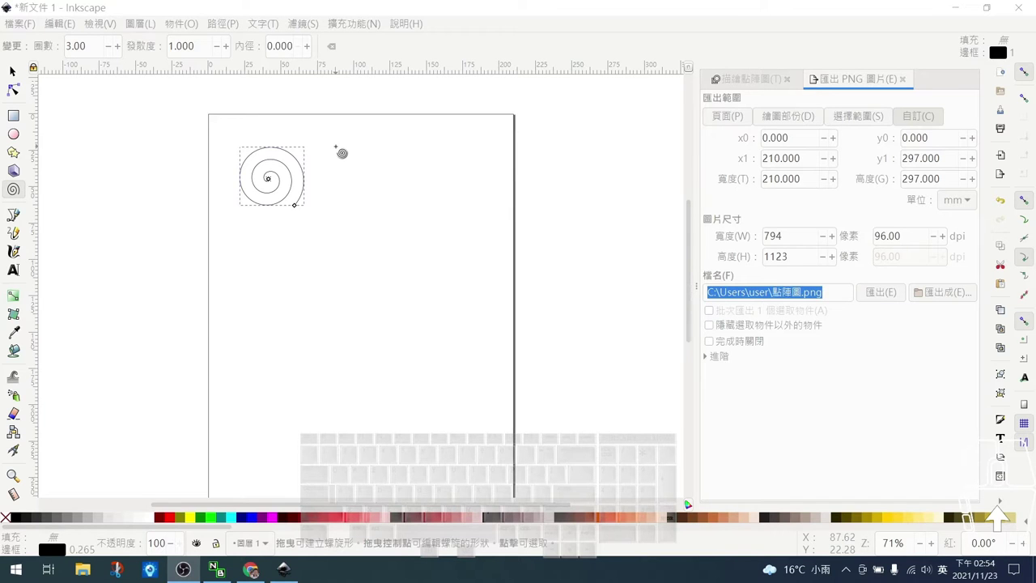
Draw three 3-turn spirals overlapping the existing one in the page's upper-left area, the last about 76 mm wide and 69 mm high
{"action": "left_click_drag", "start_coordinate": [322, 148], "coordinate": [367, 192]}
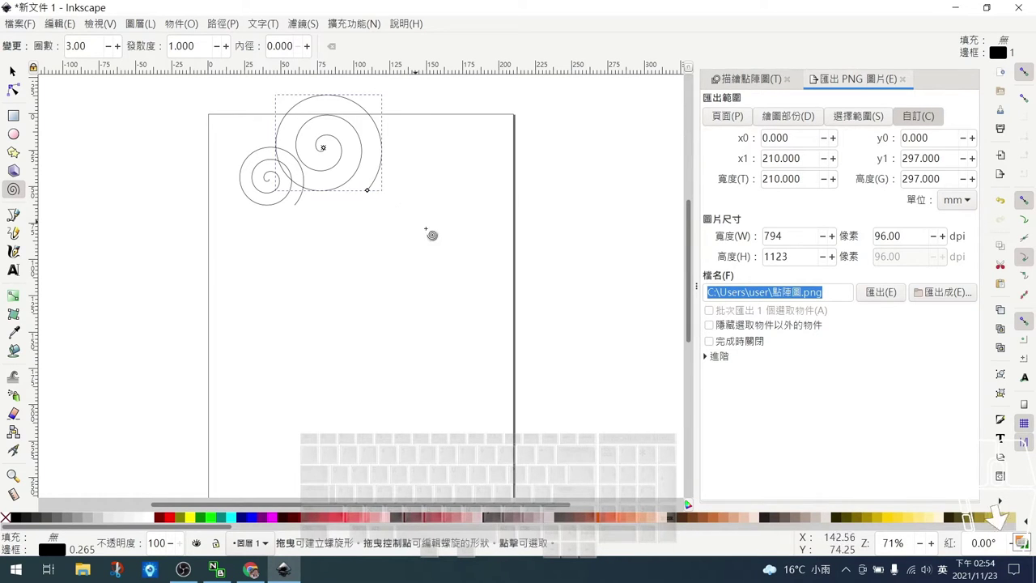
{"action": "left_click_drag", "start_coordinate": [247, 236], "coordinate": [291, 264]}
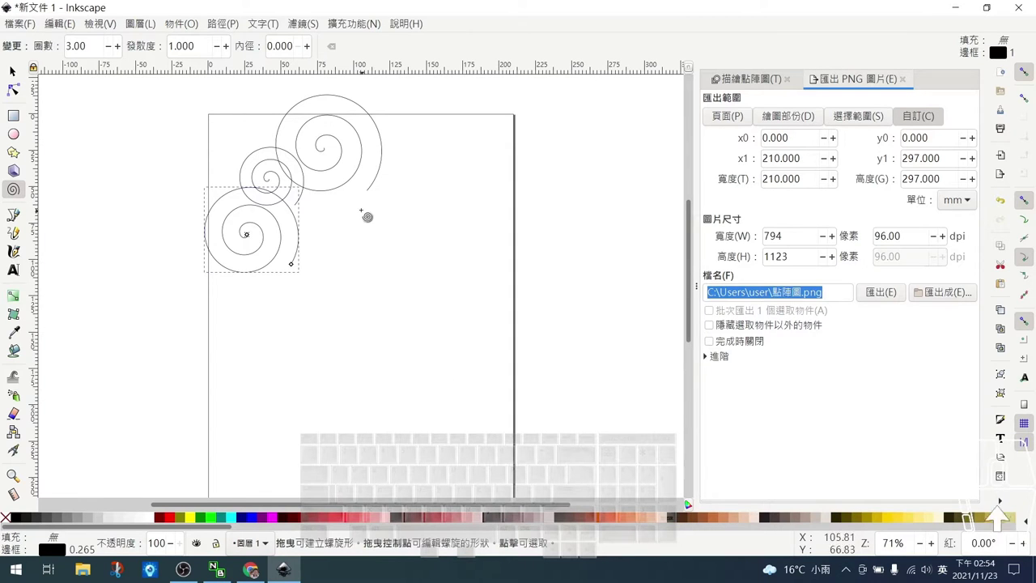
{"action": "left_click_drag", "start_coordinate": [361, 212], "coordinate": [416, 250]}
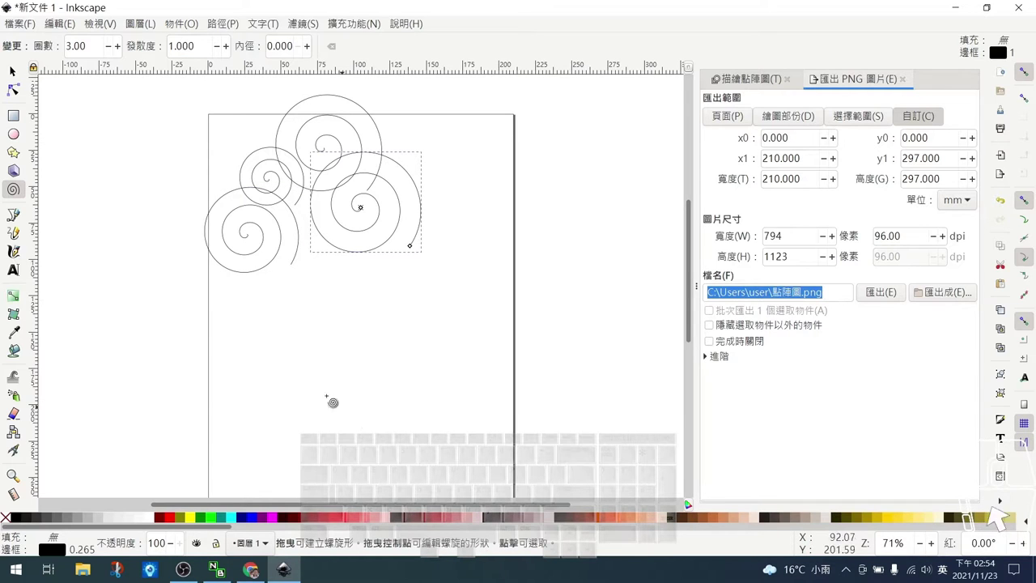
{"action": "right_click", "coordinate": [444, 233]}
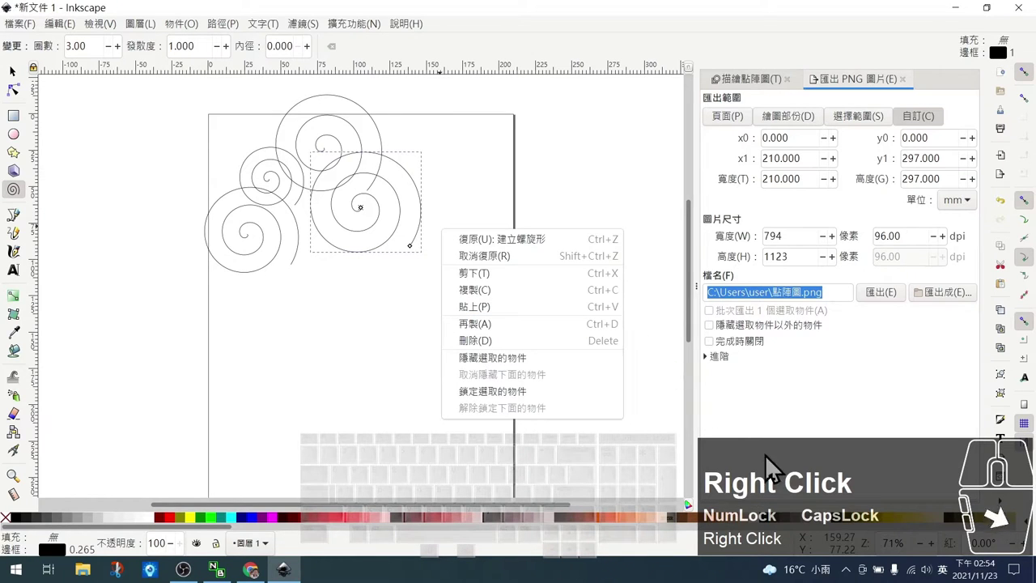
{"action": "left_click", "coordinate": [462, 179]}
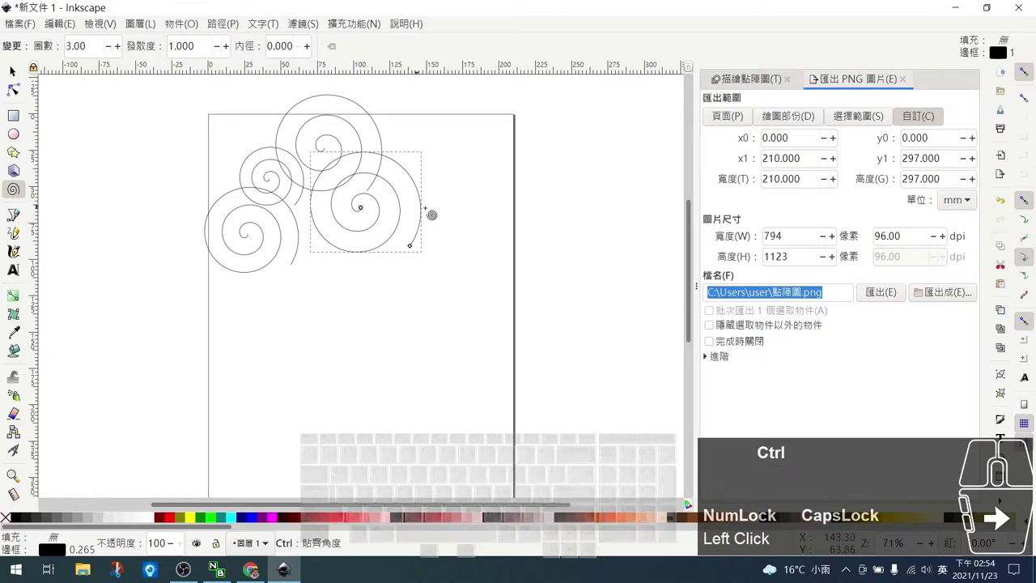
Duplicate the last spiral twice, placing one copy at the page's right edge and the other below the spiral group
{"action": "key", "text": "ctrl+c"}
{"action": "left_click", "coordinate": [470, 222]}
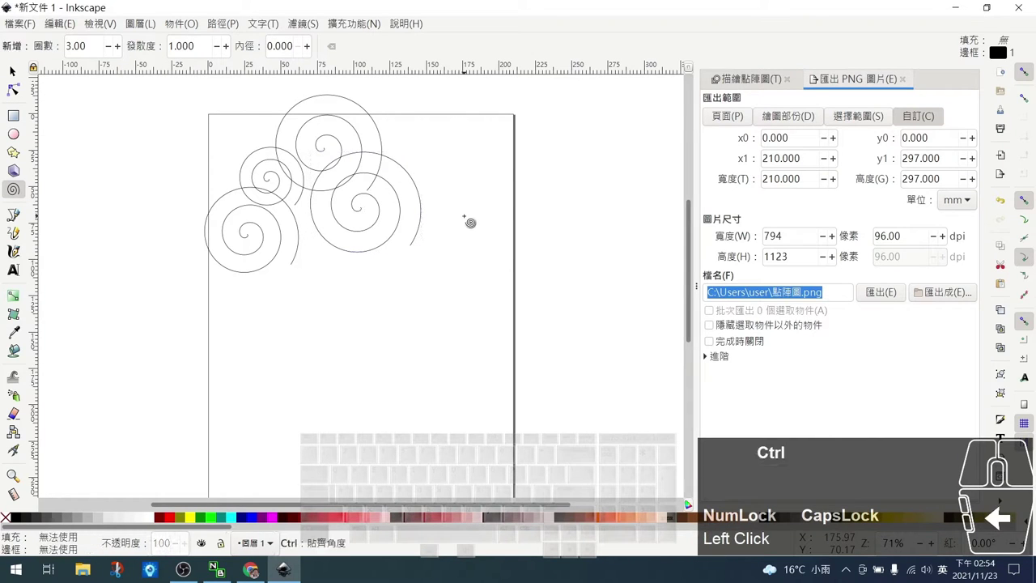
{"action": "key", "text": "ctrl+v"}
{"action": "key", "text": "ctrl"}
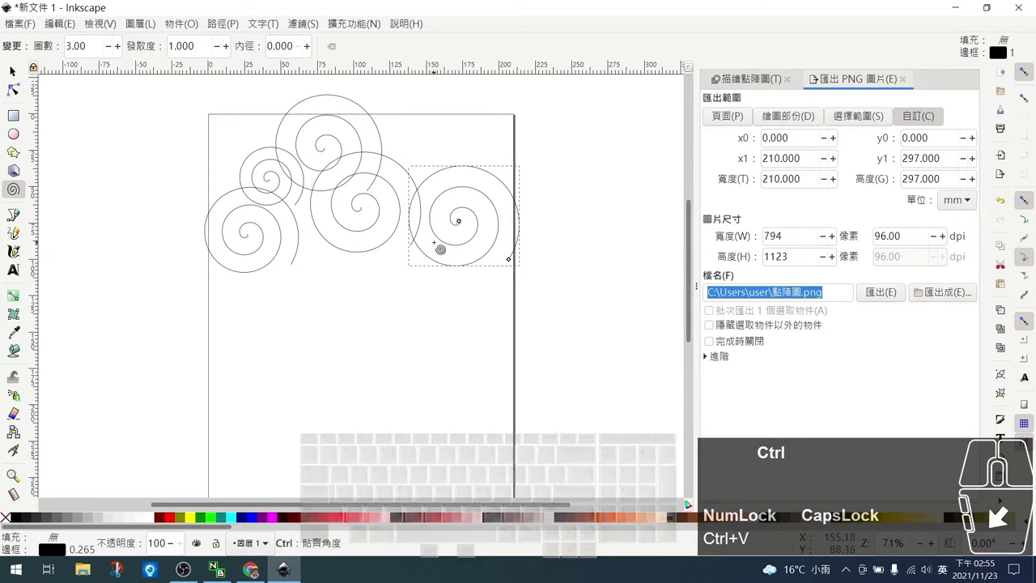
{"action": "key", "text": "ctrl+v"}
{"action": "key", "text": "g"}
{"action": "key", "text": "s"}
{"action": "key", "text": "g"}
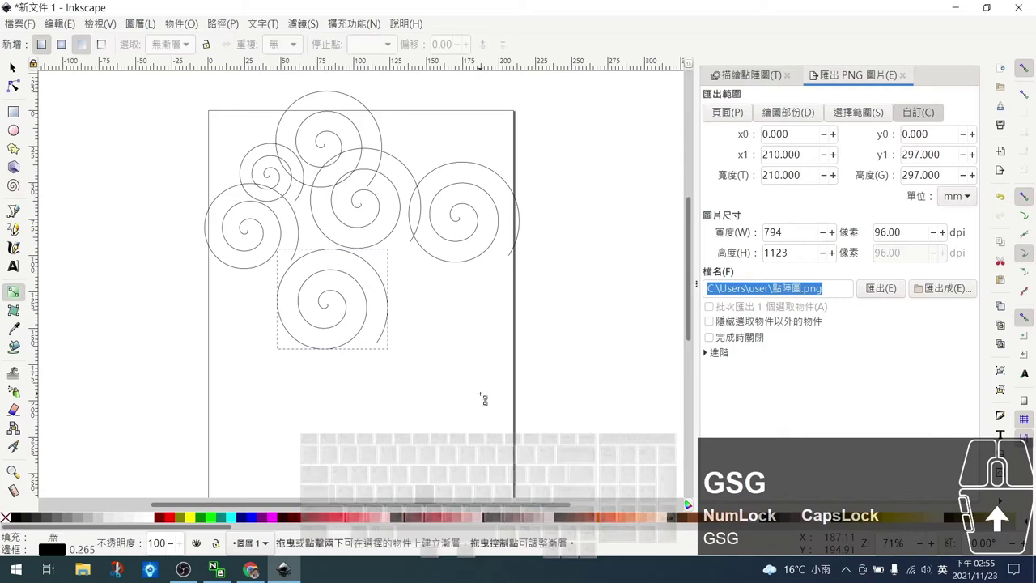
{"action": "key", "text": "s"}
{"action": "key", "text": "d"}
{"action": "key", "text": "h"}
{"action": "key", "text": "s"}
{"action": "key", "text": "s"}
{"action": "key", "text": "s"}
{"action": "key", "text": "s"}
{"action": "key", "text": "s"}
{"action": "key", "text": "s"}
{"action": "key", "text": "s"}
{"action": "key", "text": "s"}
{"action": "key", "text": "s"}
{"action": "key", "text": "s"}
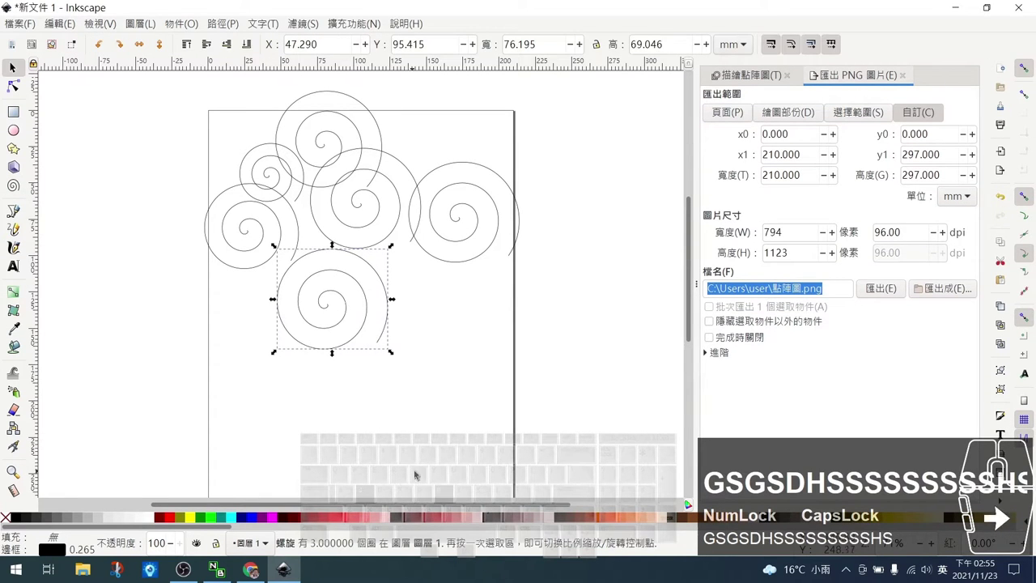
{"action": "key", "text": "h"}
{"action": "key", "text": "s"}
{"action": "key", "text": "t"}
{"action": "key", "text": "h"}
{"action": "key", "text": "s"}
{"action": "key", "text": "t"}
{"action": "key", "text": "h"}
{"action": "key", "text": "j"}
{"action": "key", "text": "j"}
{"action": "key", "text": "k"}
{"action": "key", "text": "u"}
{"action": "key", "text": "t"}
{"action": "key", "text": "d"}
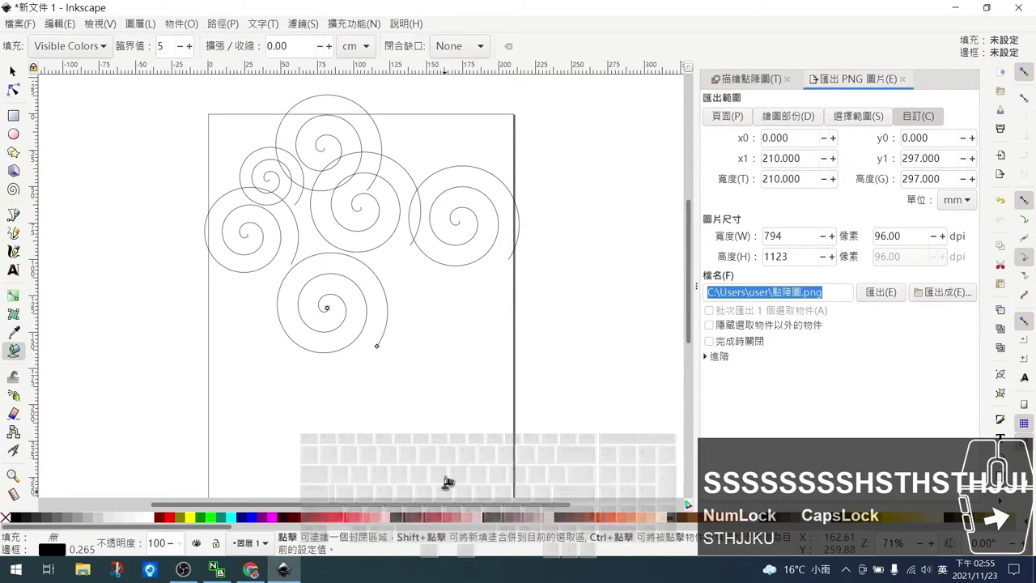
{"action": "key", "text": "s"}
{"action": "key", "text": "shift"}
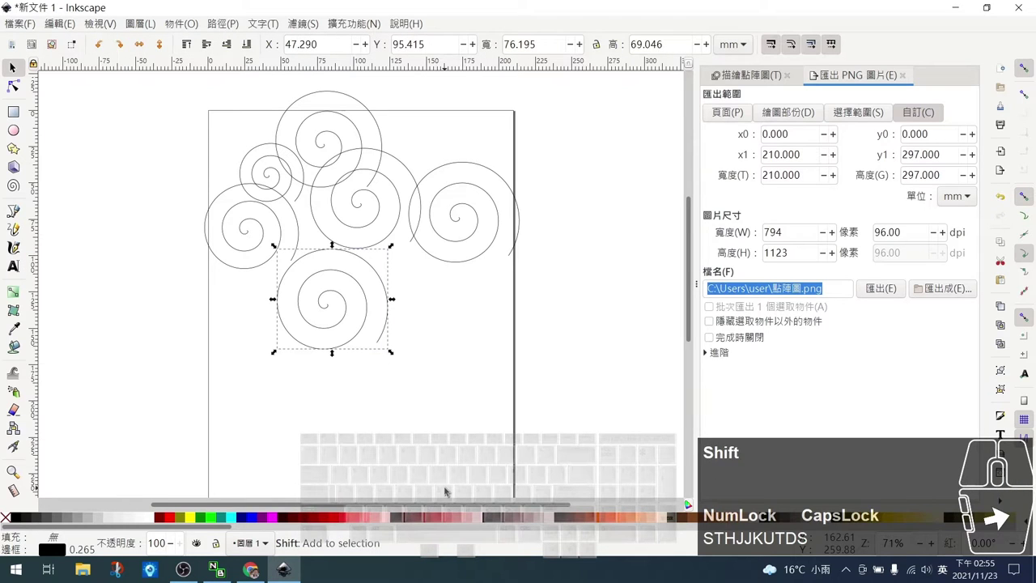
{"action": "key", "text": "shift+c"}
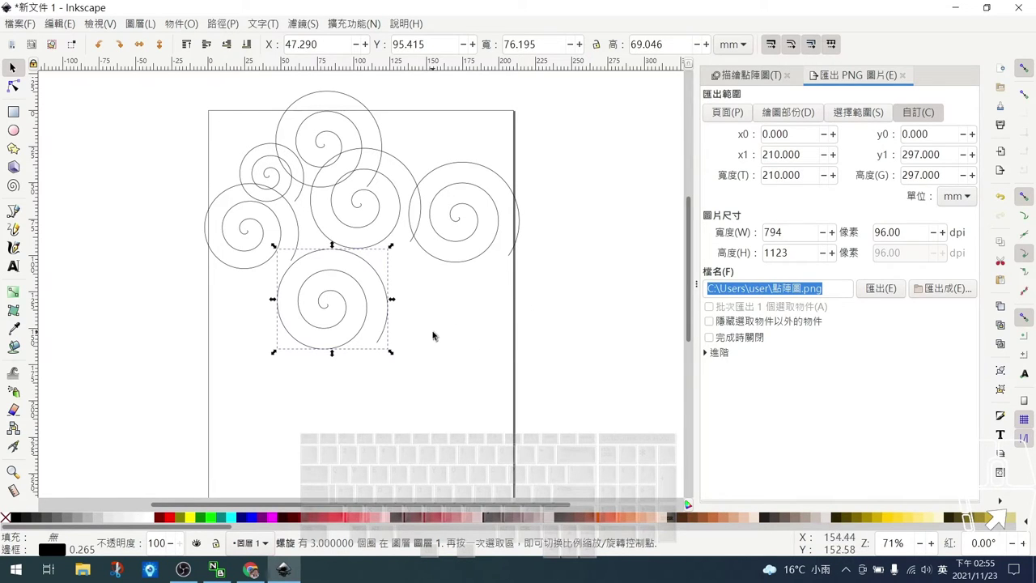
Flip the selected lower spiral horizontally and activate the Ellipse tool
{"action": "key", "text": "g"}
{"action": "key", "text": "f"}
{"action": "key", "text": "h"}
{"action": "key", "text": "e"}
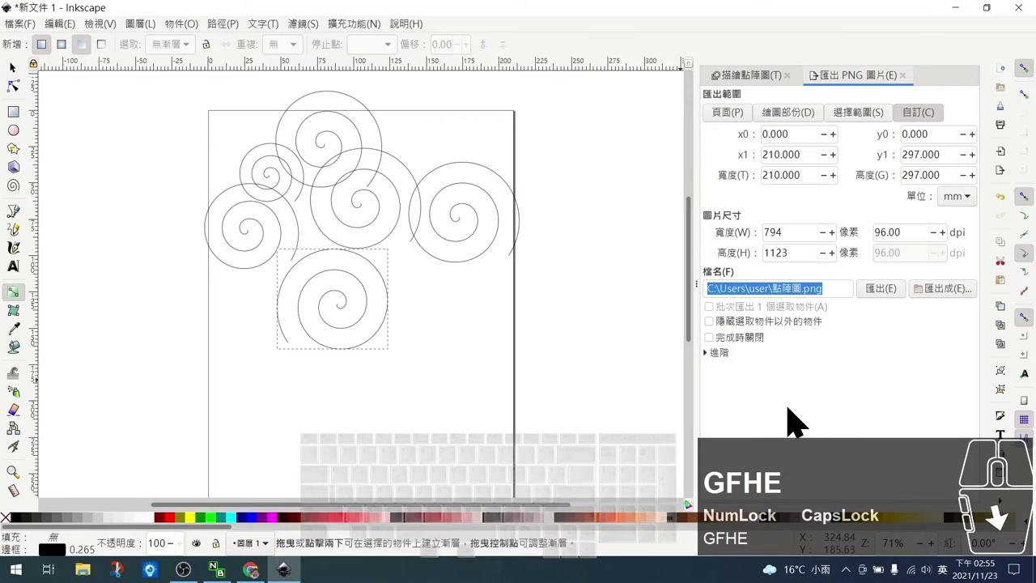
{"action": "key", "text": "t"}
{"action": "key", "text": "t"}
{"action": "key", "text": "t"}
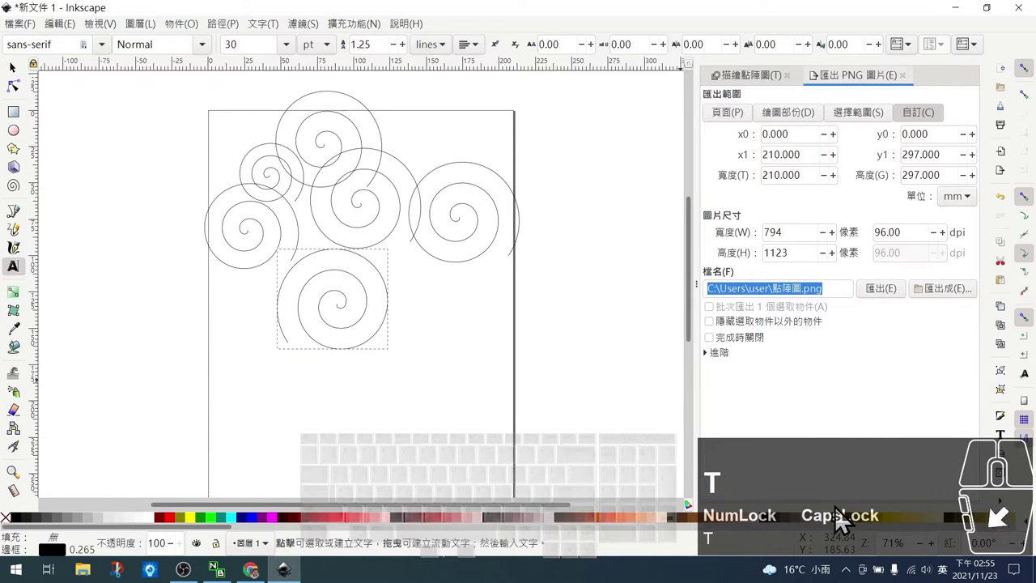
{"action": "key", "text": "j"}
{"action": "key", "text": "r"}
{"action": "key", "text": "j"}
{"action": "key", "text": "w"}
{"action": "key", "text": "r"}
{"action": "key", "text": "t"}
{"action": "key", "text": "y"}
{"action": "key", "text": "j"}
{"action": "key", "text": "k"}
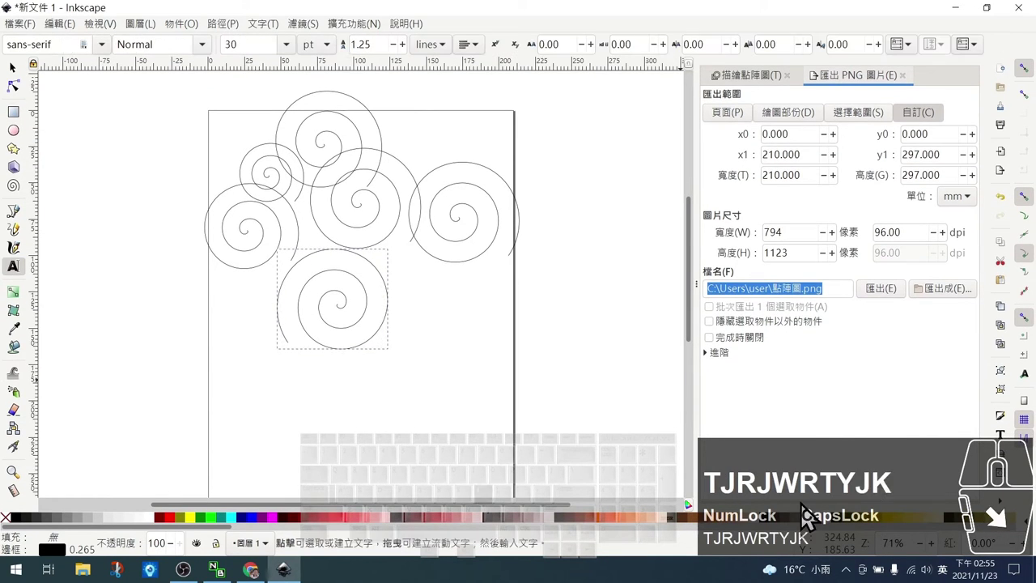
{"action": "key", "text": "y"}
{"action": "key", "text": "j"}
{"action": "key", "text": "r"}
{"action": "key", "text": "e"}
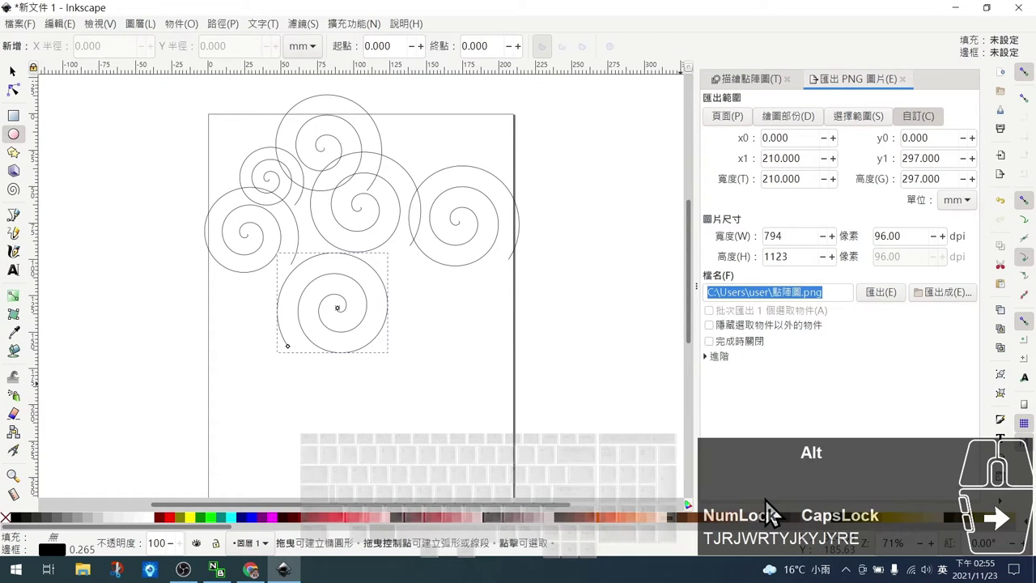
Turn on the page grid and show the NVIDIA performance overlay
{"action": "key", "text": "alt+c"}
{"action": "key", "text": "alt+v"}
{"action": "key", "text": "alt+r"}
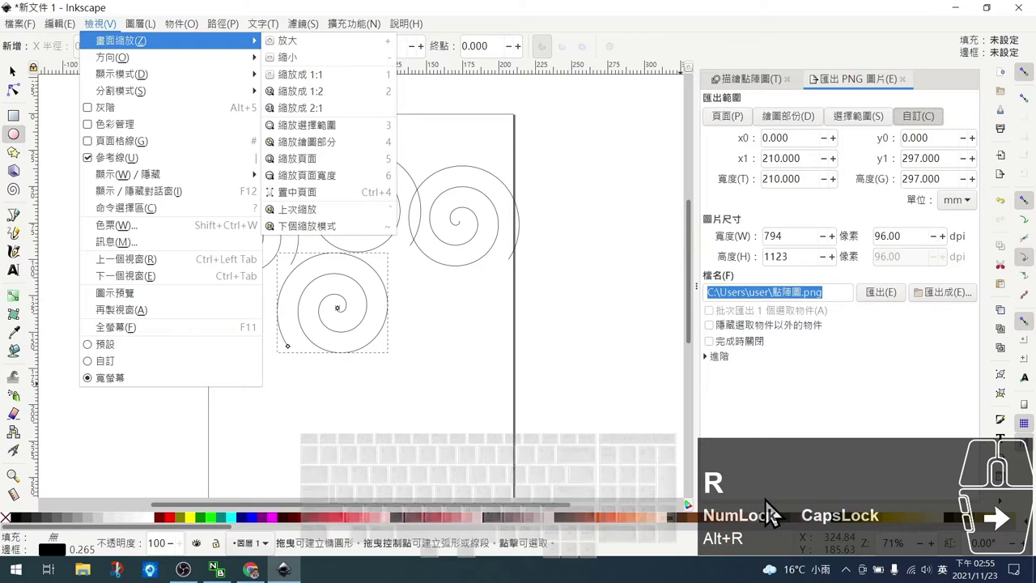
{"action": "key", "text": "g"}
{"action": "key", "text": "f"}
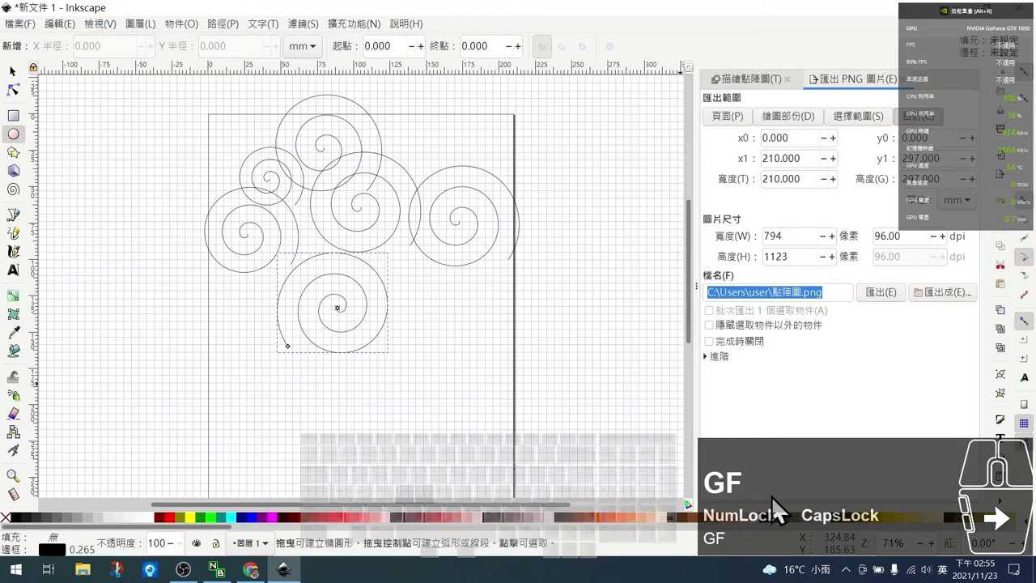
Mirror the selected lower spiral horizontally back to its original orientation
{"action": "key", "text": "e"}
{"action": "key", "text": "h"}
{"action": "key", "text": "j"}
{"action": "key", "text": "e"}
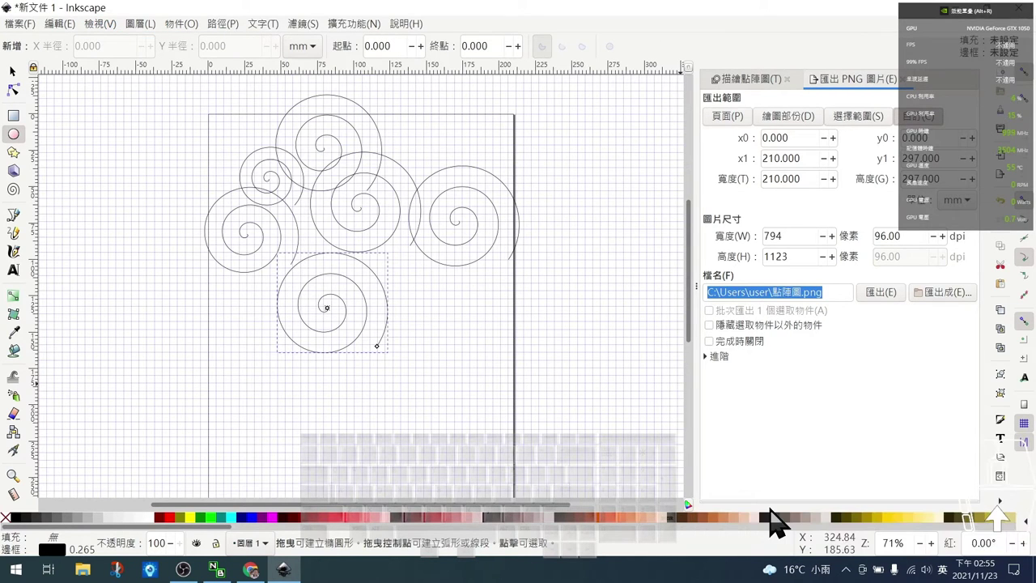
Minimize the drawing window and switch to the QiPress page in Chrome
{"action": "left_click", "coordinate": [283, 569]}
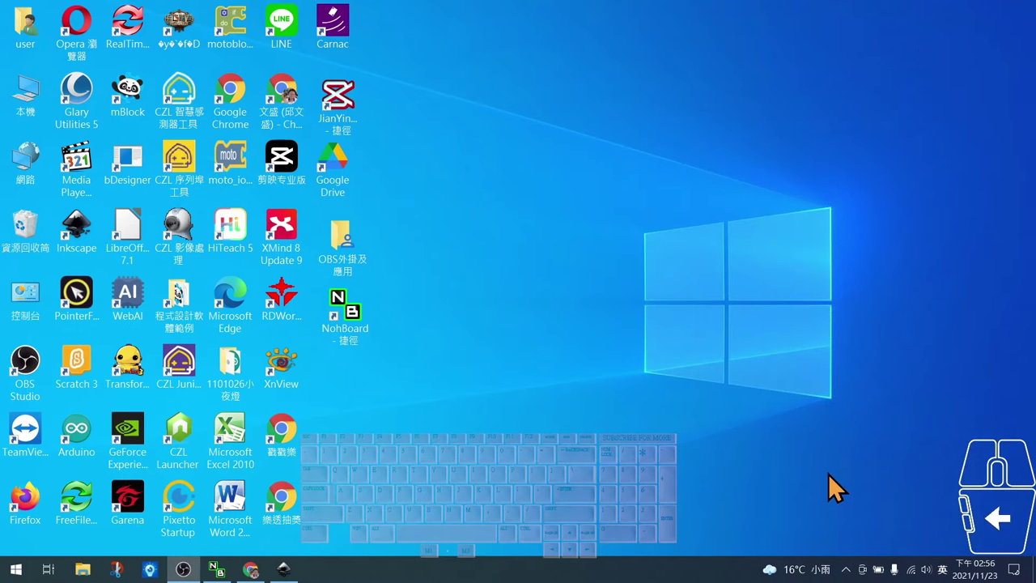
{"action": "left_click", "coordinate": [251, 568]}
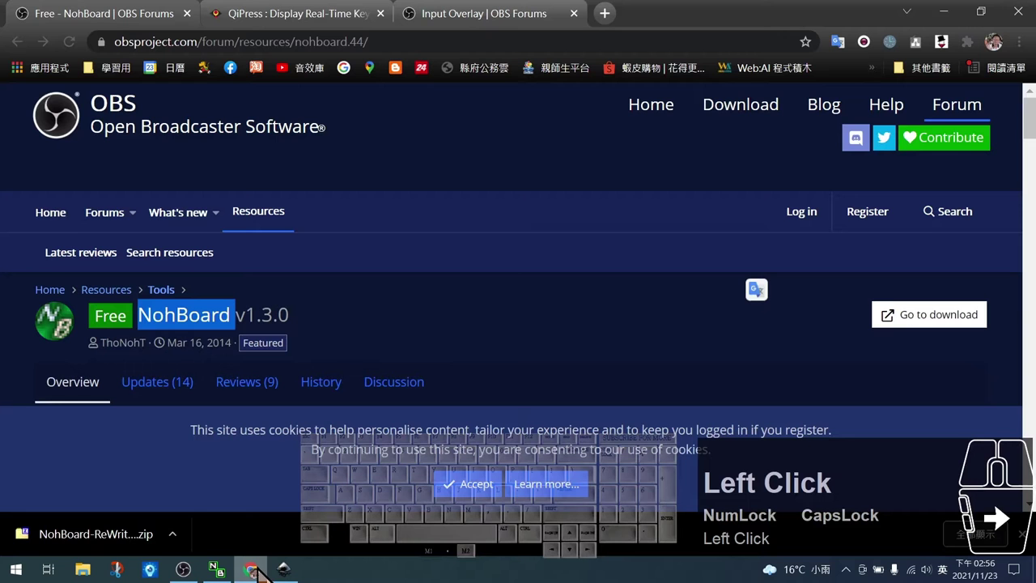
{"action": "left_click", "coordinate": [289, 17]}
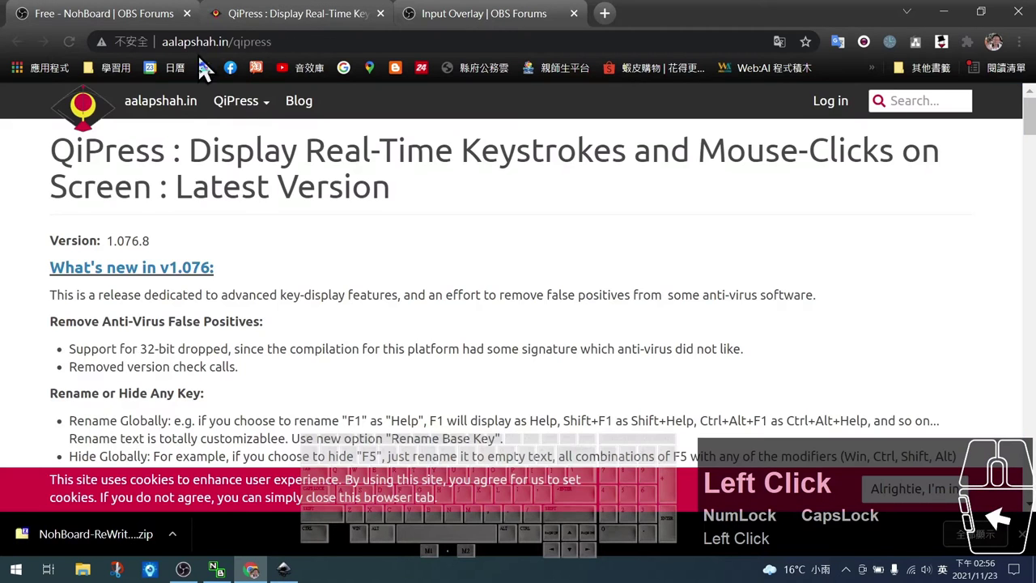
{"action": "left_click", "coordinate": [294, 28]}
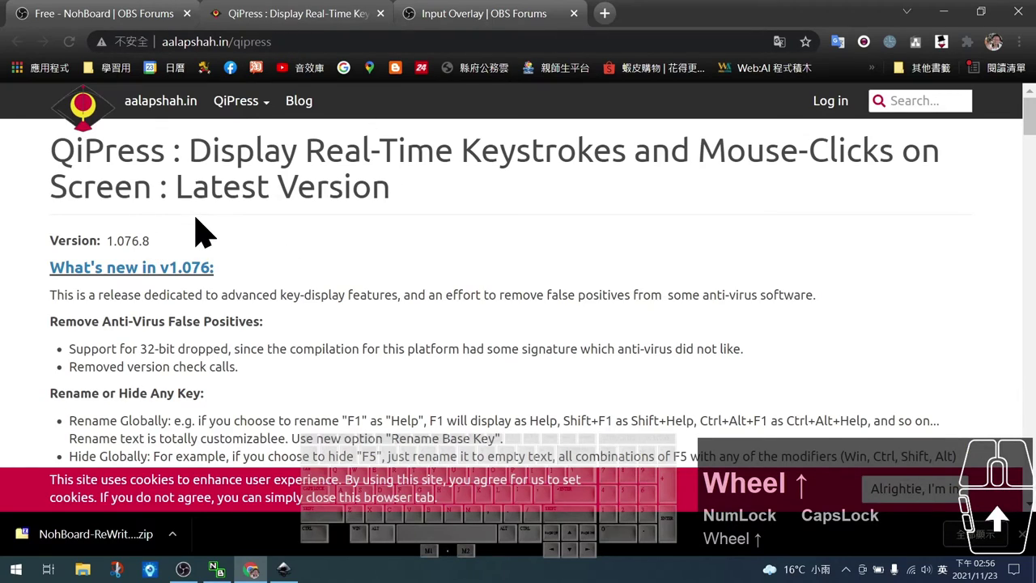
Examine the QiPress page's product name, feature lists, Lite and Pro versions, and download section
{"action": "scroll", "coordinate": [356, 235], "scroll_direction": "down", "scroll_amount": 10}
{"action": "scroll", "coordinate": [356, 235], "scroll_direction": "up", "scroll_amount": 10}
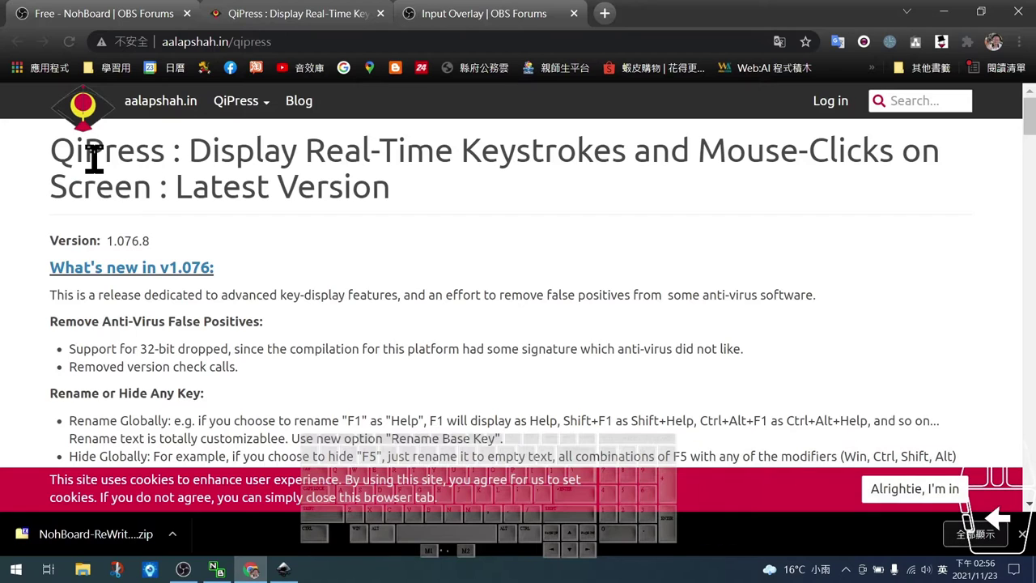
{"action": "left_click_drag", "start_coordinate": [54, 149], "coordinate": [167, 153]}
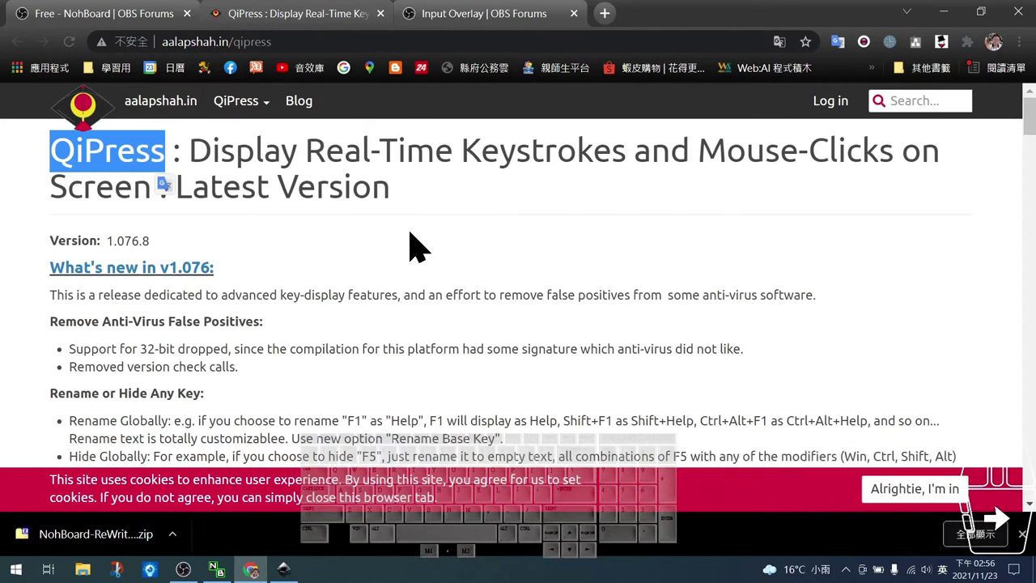
{"action": "scroll", "coordinate": [409, 243], "scroll_direction": "down", "scroll_amount": 7}
{"action": "scroll", "coordinate": [492, 233], "scroll_direction": "down", "scroll_amount": 2}
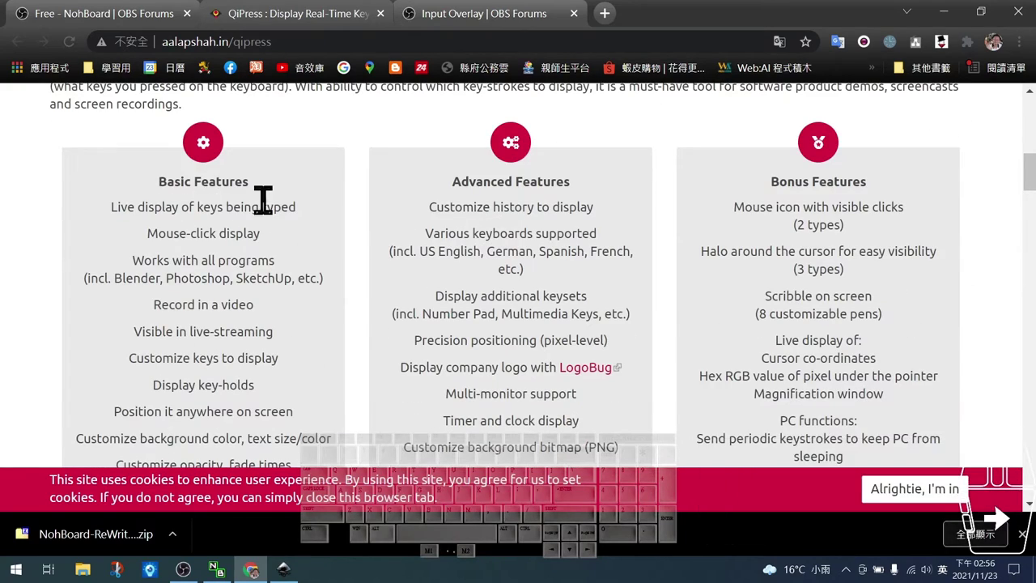
{"action": "scroll", "coordinate": [265, 198], "scroll_direction": "down", "scroll_amount": 4}
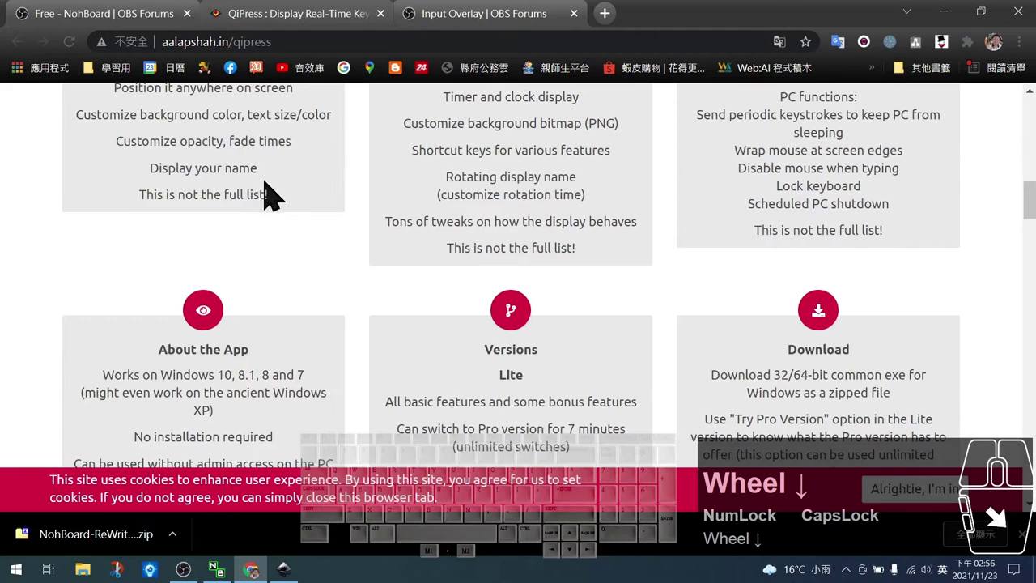
{"action": "scroll", "coordinate": [265, 198], "scroll_direction": "down", "scroll_amount": 2}
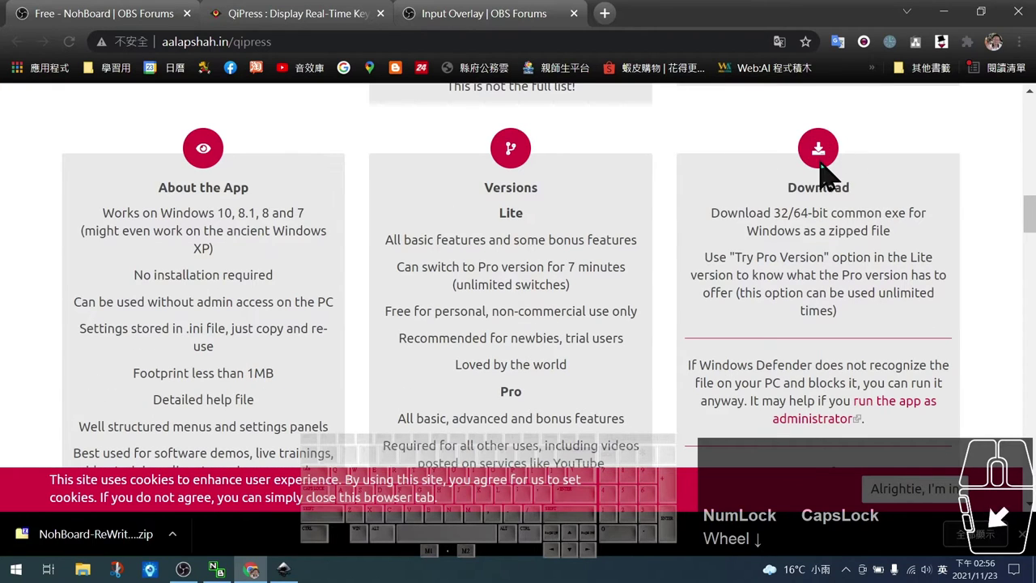
{"action": "scroll", "coordinate": [826, 180], "scroll_direction": "down", "scroll_amount": 1}
{"action": "scroll", "coordinate": [830, 122], "scroll_direction": "up", "scroll_amount": 1}
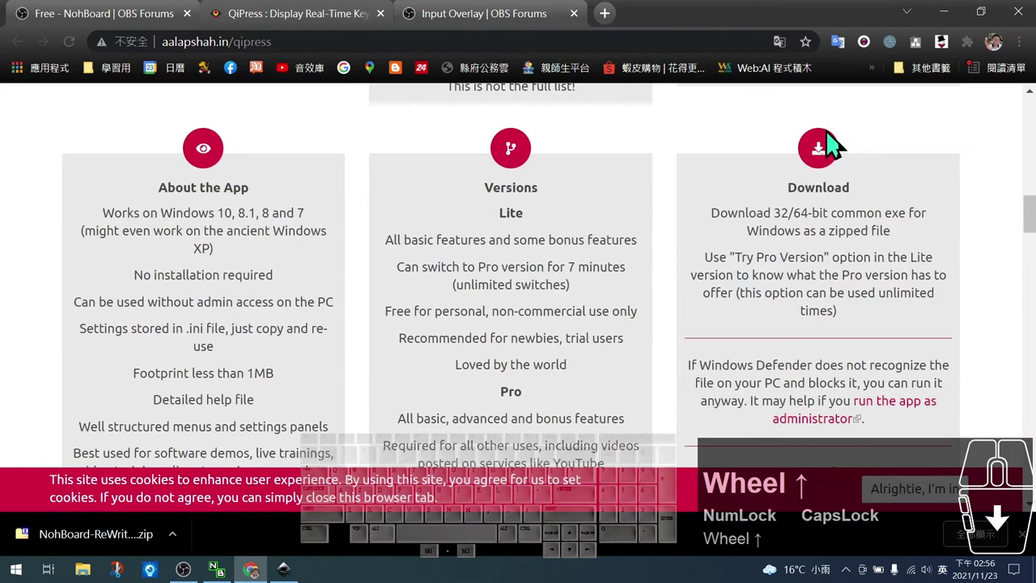
{"action": "scroll", "coordinate": [837, 186], "scroll_direction": "down", "scroll_amount": 3}
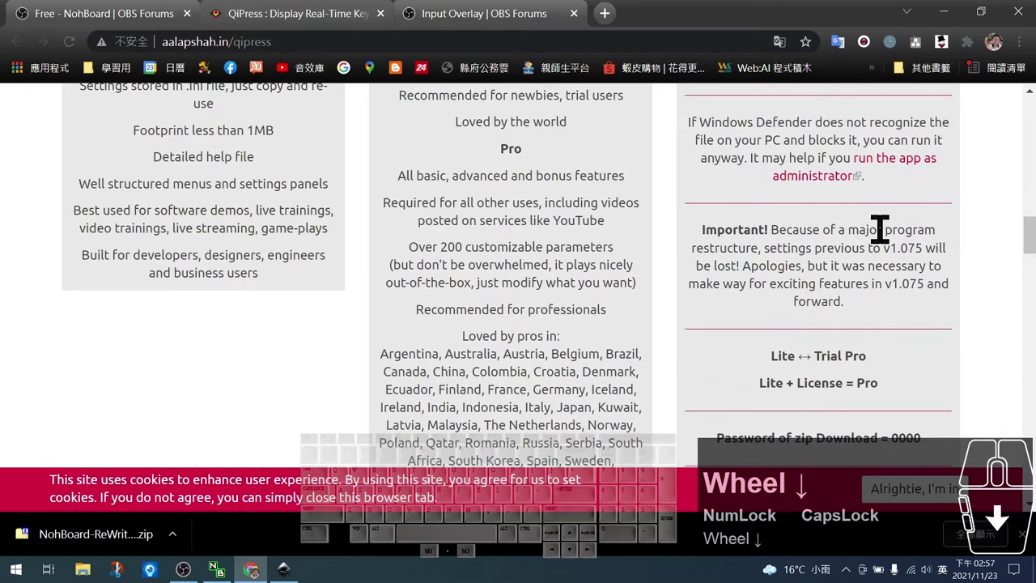
{"action": "scroll", "coordinate": [878, 242], "scroll_direction": "down", "scroll_amount": 1}
{"action": "scroll", "coordinate": [870, 275], "scroll_direction": "down", "scroll_amount": 1}
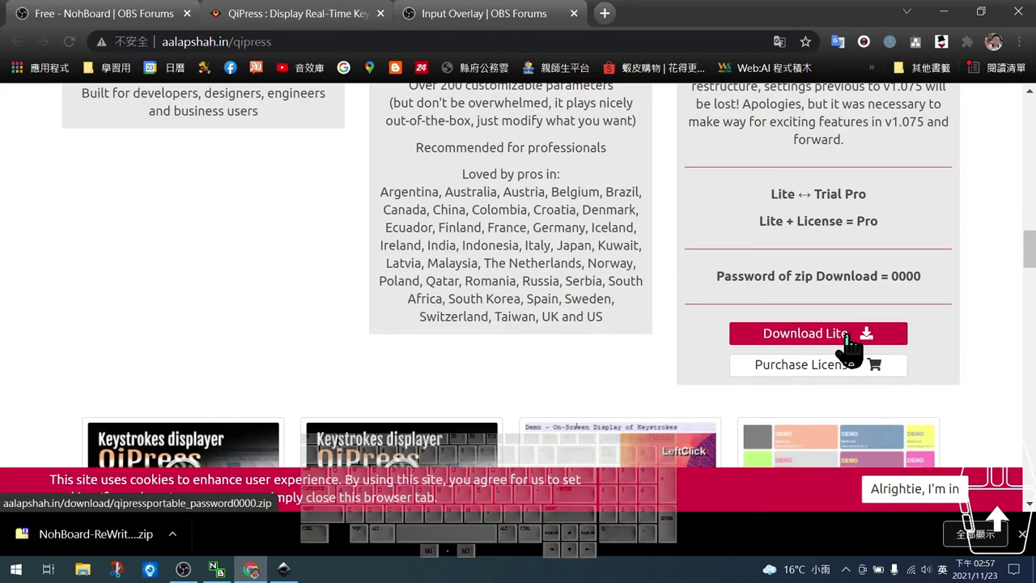
Minimize Chrome and bring up the Downloads folder in File Explorer
{"action": "left_click", "coordinate": [88, 559]}
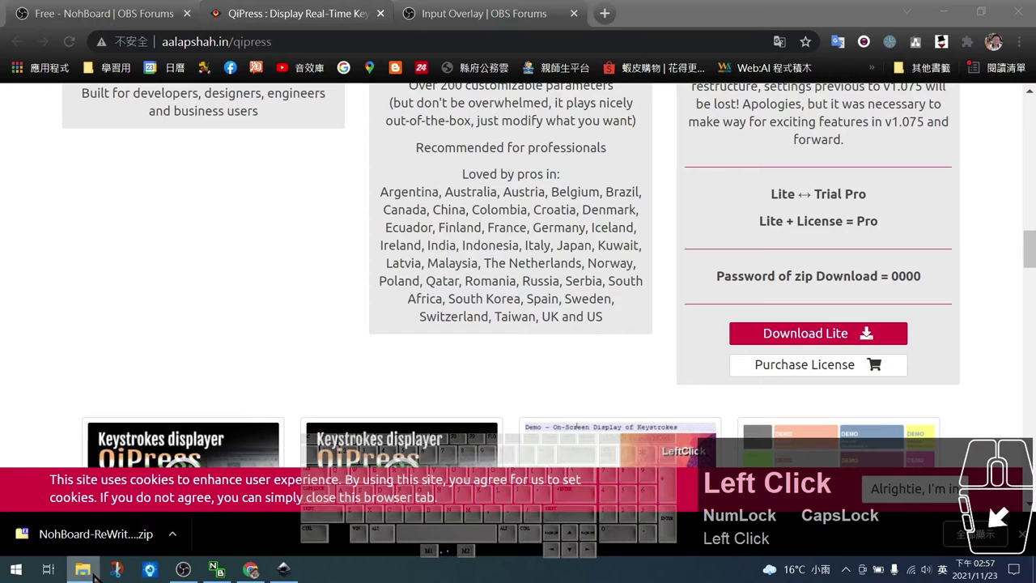
{"action": "left_click", "coordinate": [85, 571]}
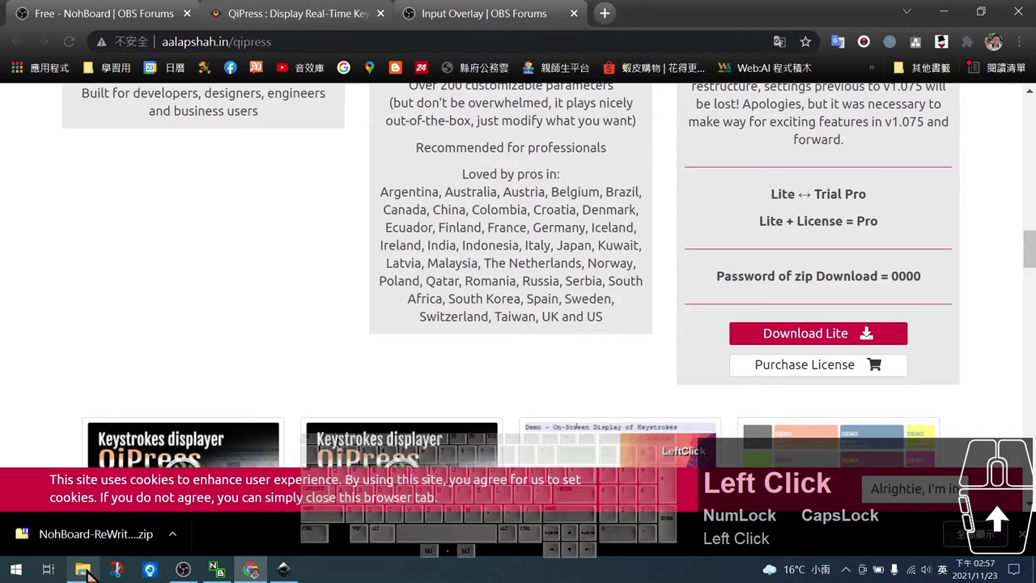
{"action": "left_click", "coordinate": [944, 13]}
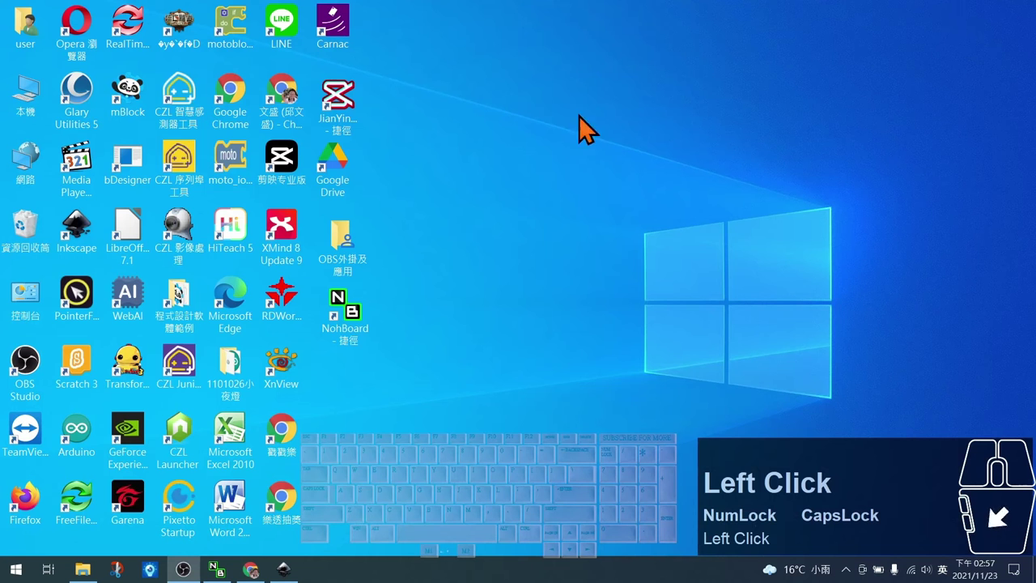
{"action": "left_click", "coordinate": [83, 569]}
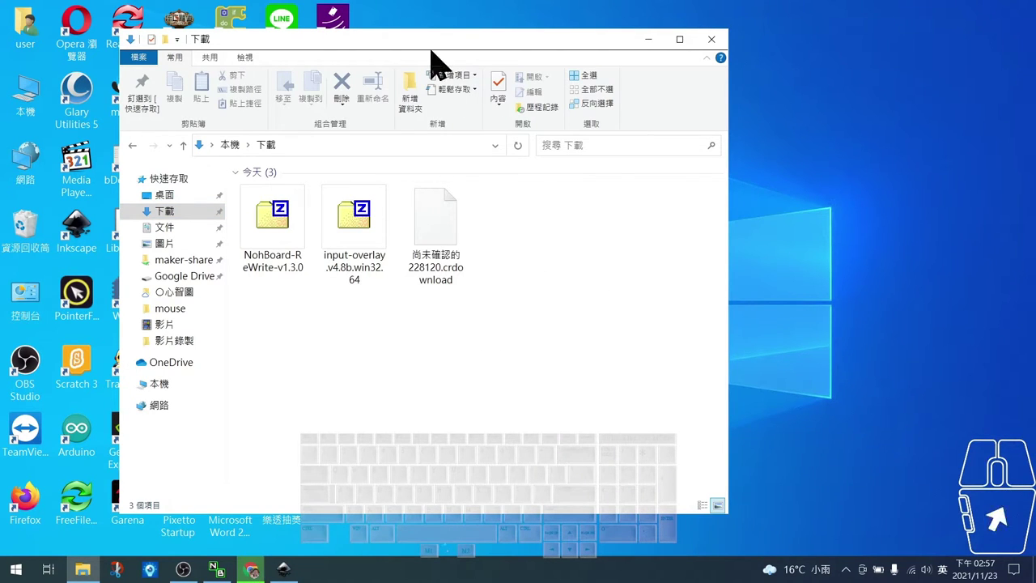
Extract the downloaded QiPress portable archive into its own folder with 7-Zip, entering the archive password
{"action": "left_click_drag", "start_coordinate": [434, 40], "coordinate": [731, 22]}
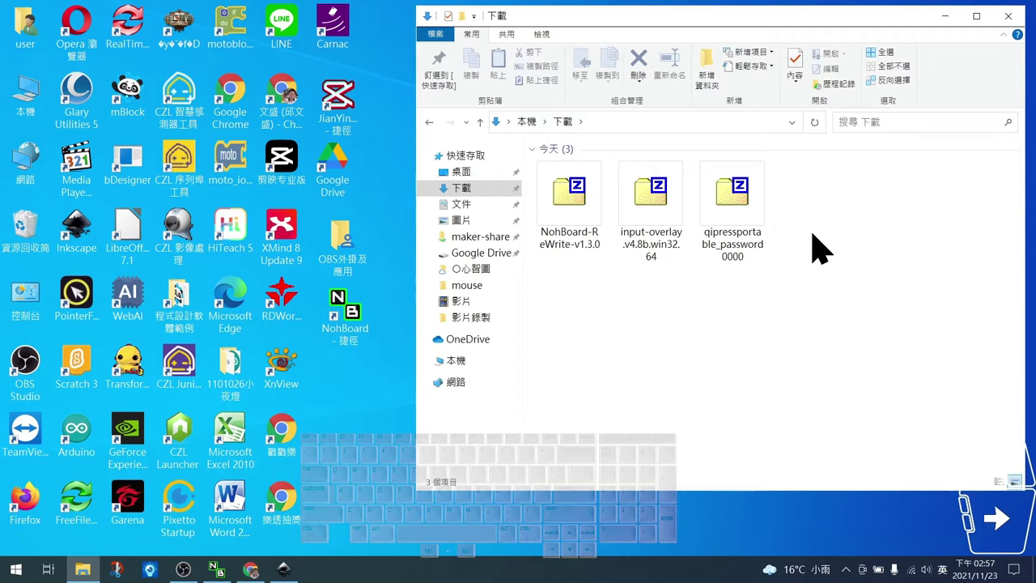
{"action": "right_click", "coordinate": [738, 212]}
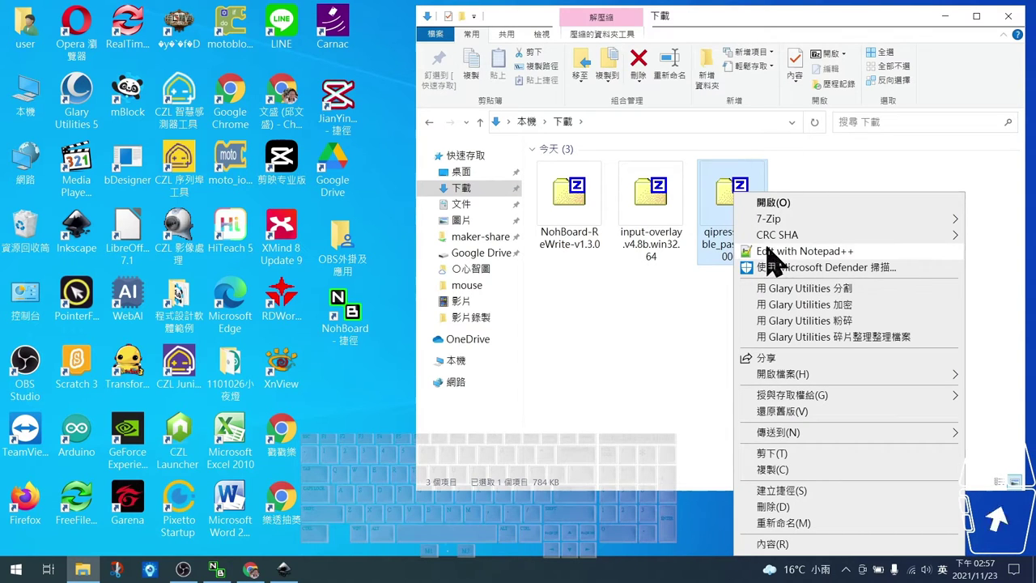
{"action": "mouse_move", "coordinate": [774, 220]}
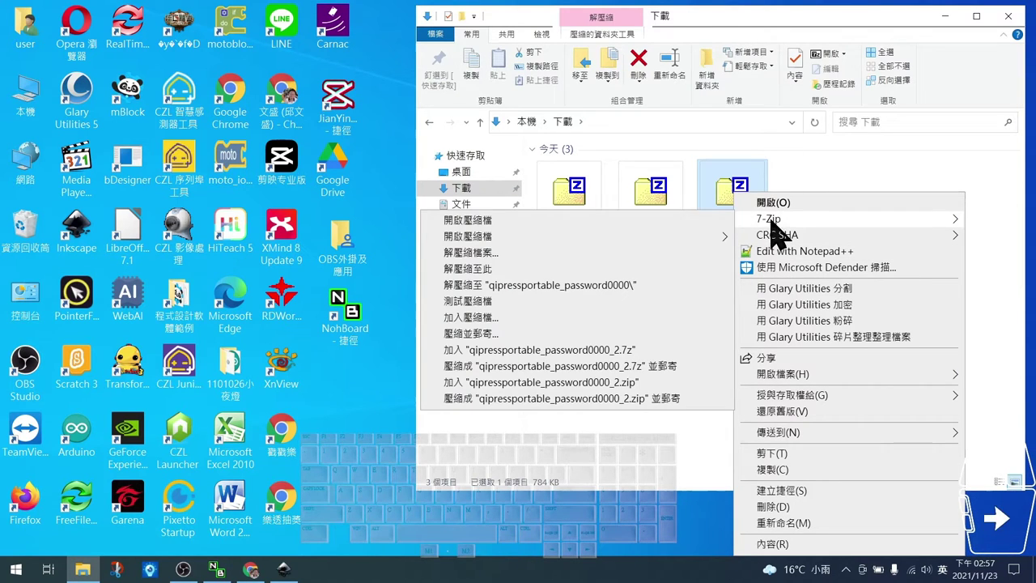
{"action": "left_click", "coordinate": [663, 301]}
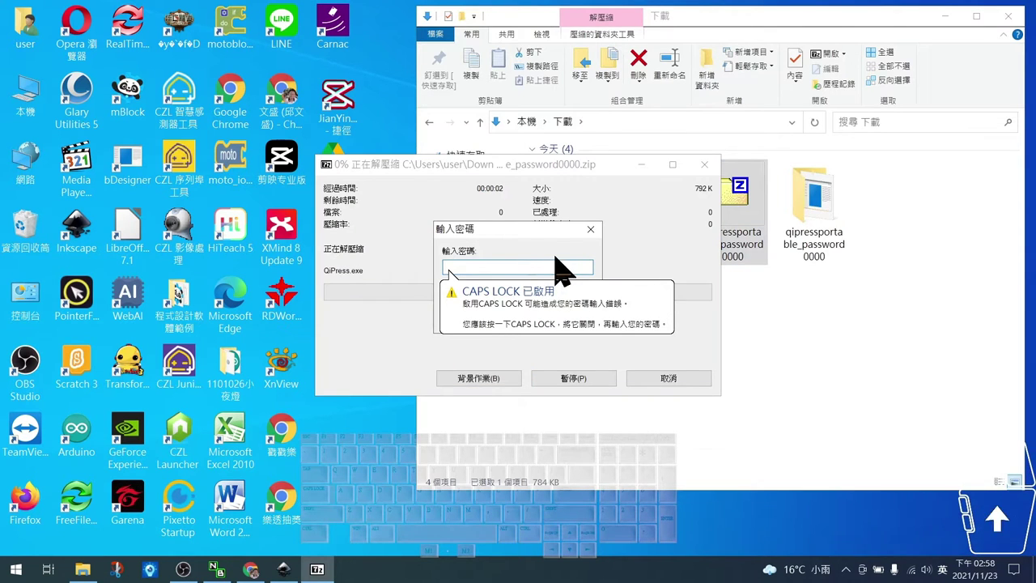
{"action": "left_click", "coordinate": [539, 174]}
{"action": "left_click", "coordinate": [536, 230]}
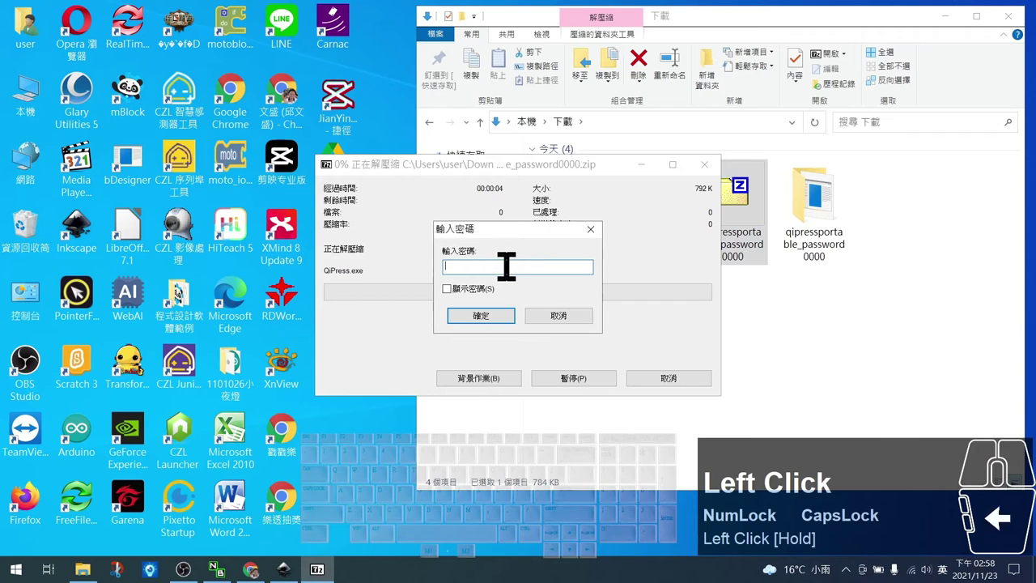
{"action": "type", "text": "000"}
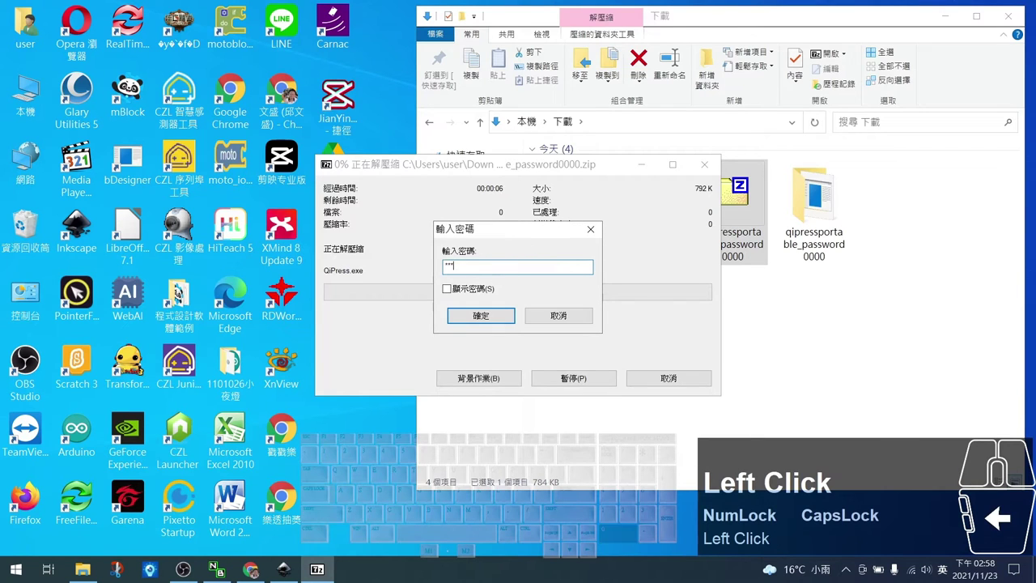
{"action": "type", "text": "0"}
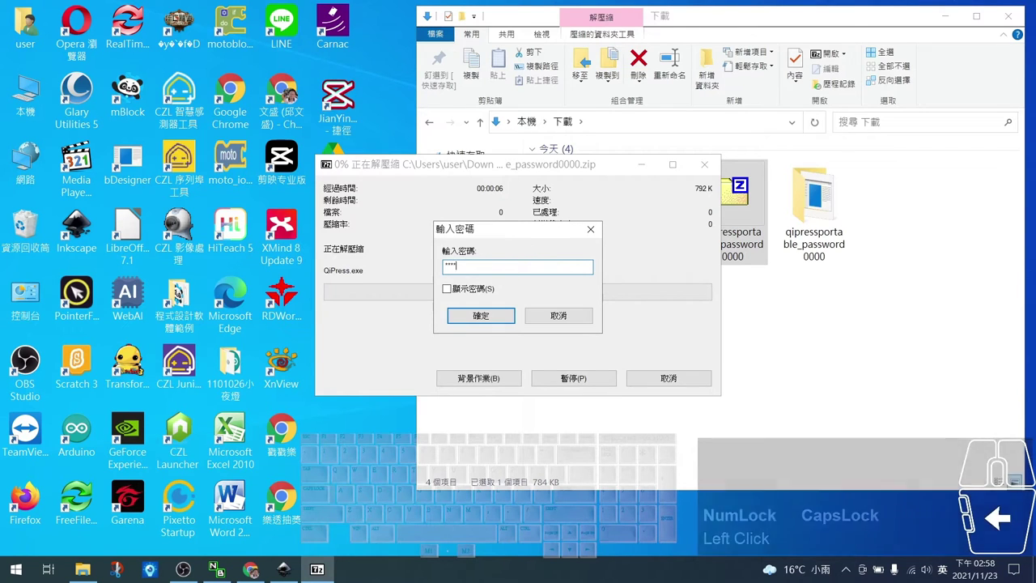
{"action": "left_click", "coordinate": [481, 316]}
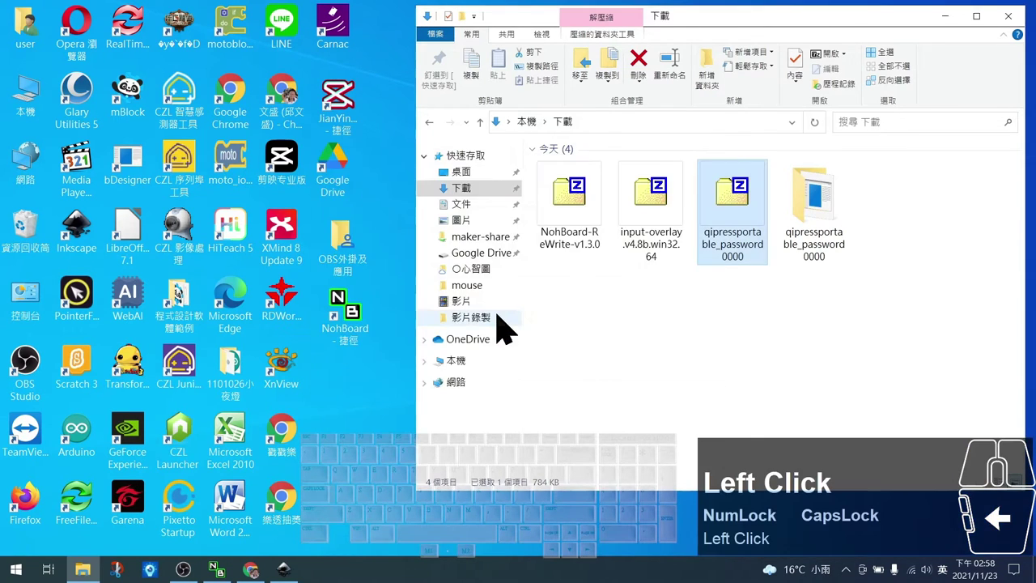
Open the extracted folder, launch QiPress and accept its license agreement
{"action": "left_click", "coordinate": [805, 207]}
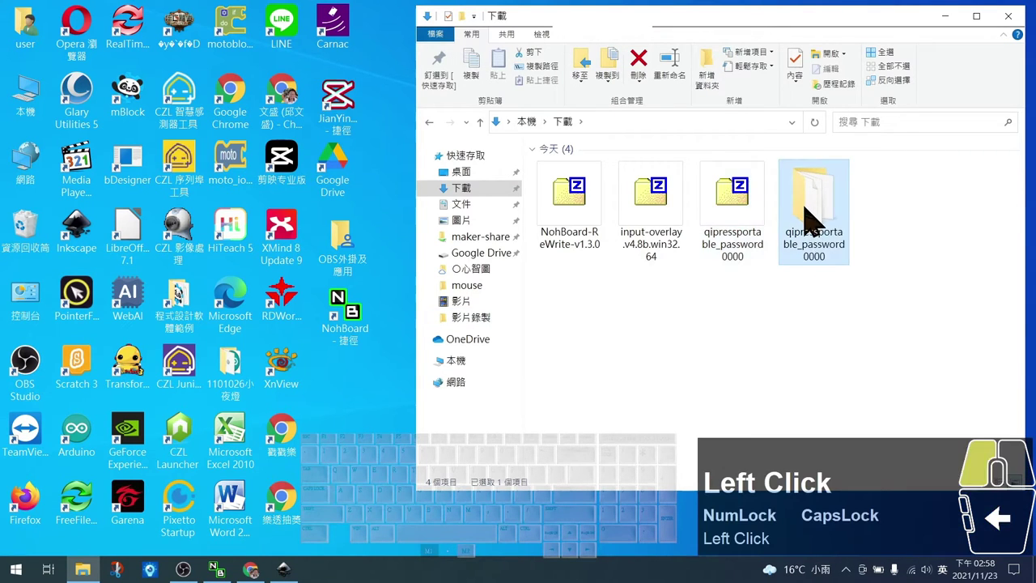
{"action": "double_click", "coordinate": [806, 207]}
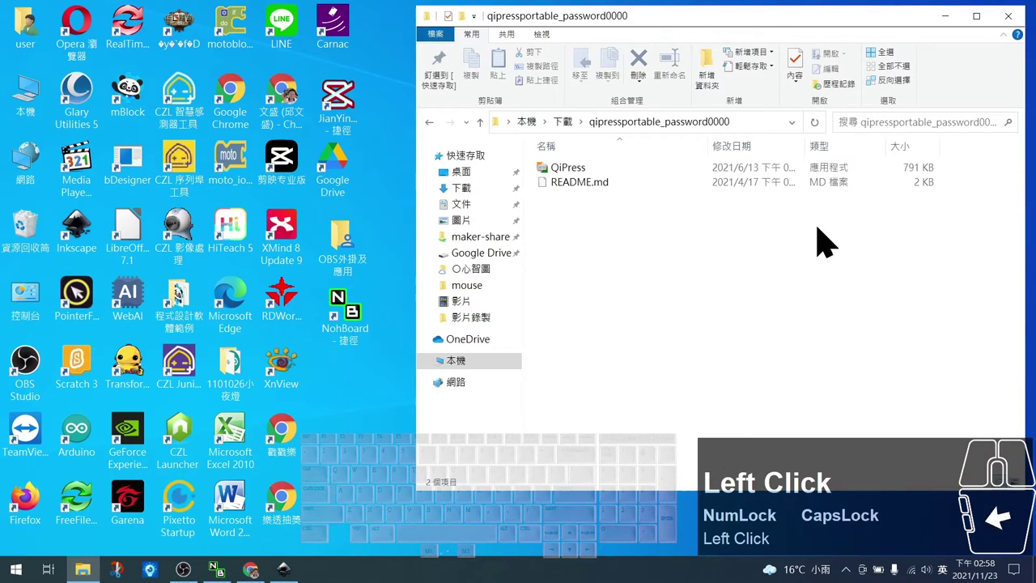
{"action": "double_click", "coordinate": [578, 173]}
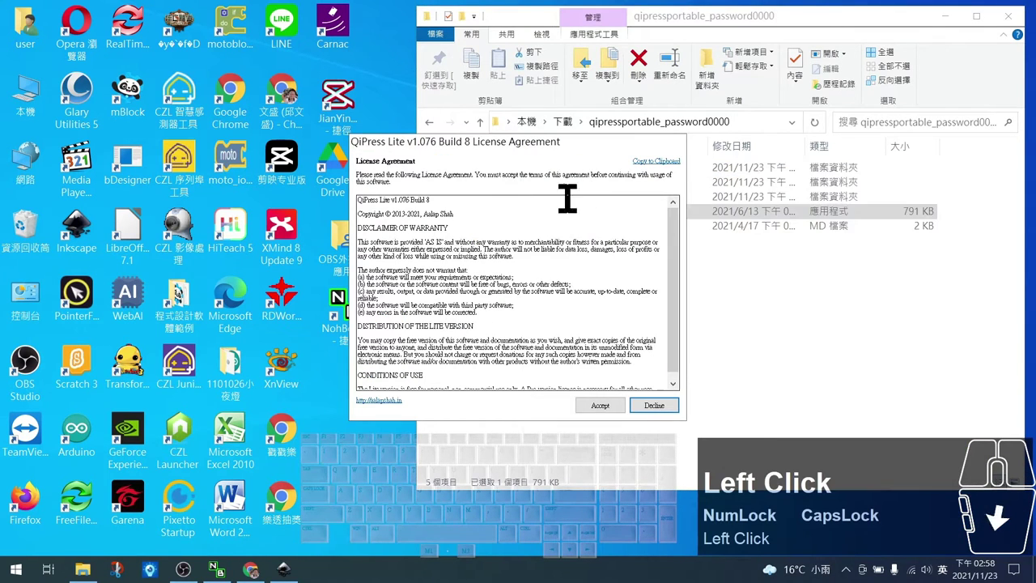
{"action": "left_click", "coordinate": [604, 406]}
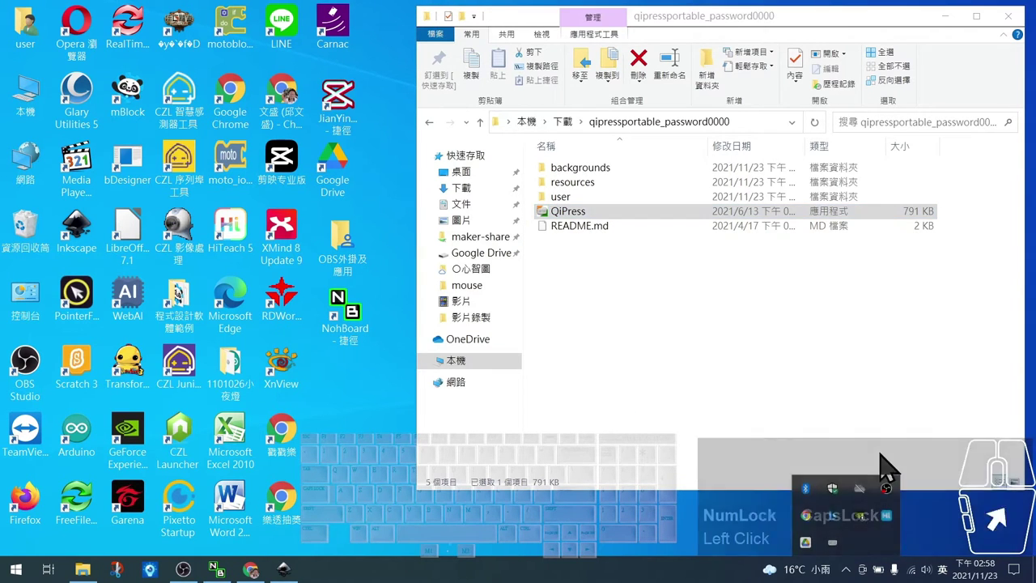
Move the keystroke display clear of the notification area and open QiPress's settings
{"action": "left_click_drag", "start_coordinate": [886, 461], "coordinate": [846, 569]}
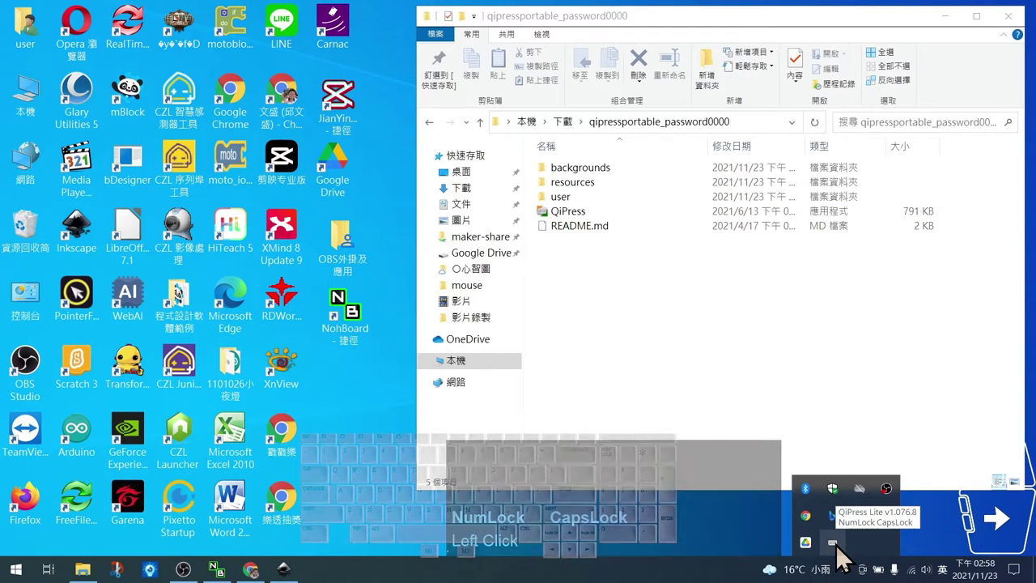
{"action": "right_click", "coordinate": [837, 546]}
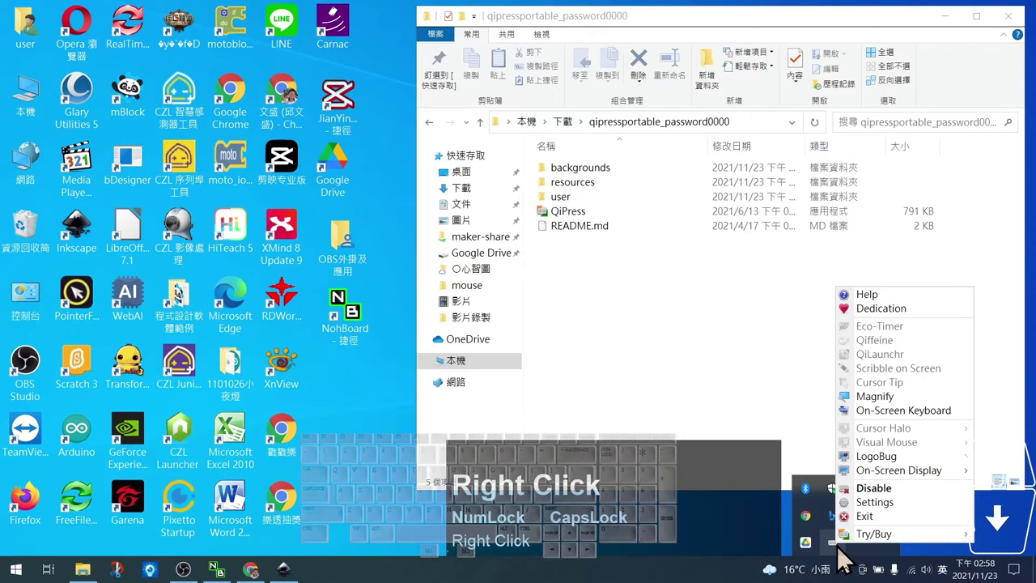
{"action": "left_click", "coordinate": [903, 502]}
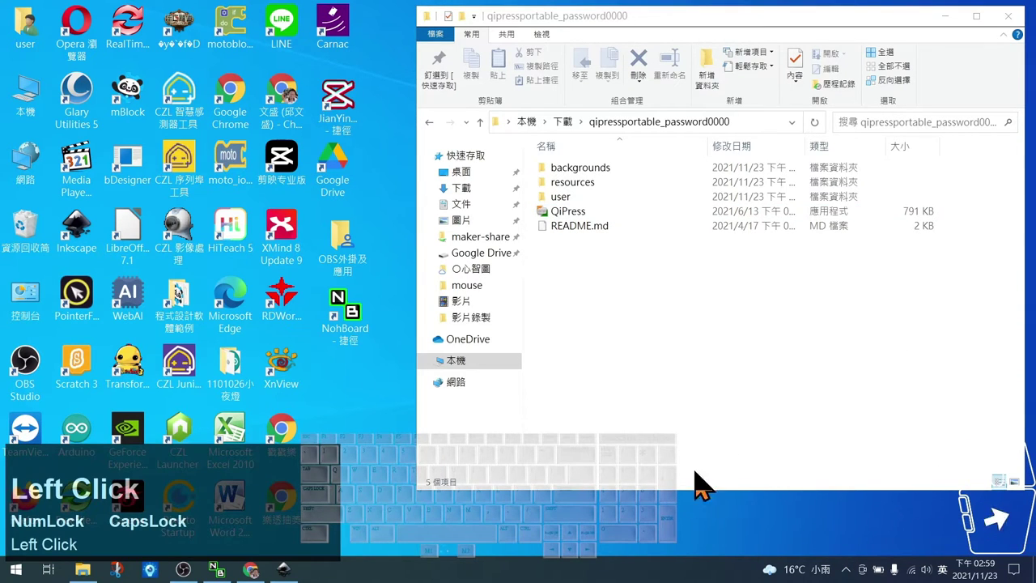
Test the keystroke display with random letters and Alt combinations, and dismiss the GeForce Experience overlay
{"action": "type", "text": "fjeyku"}
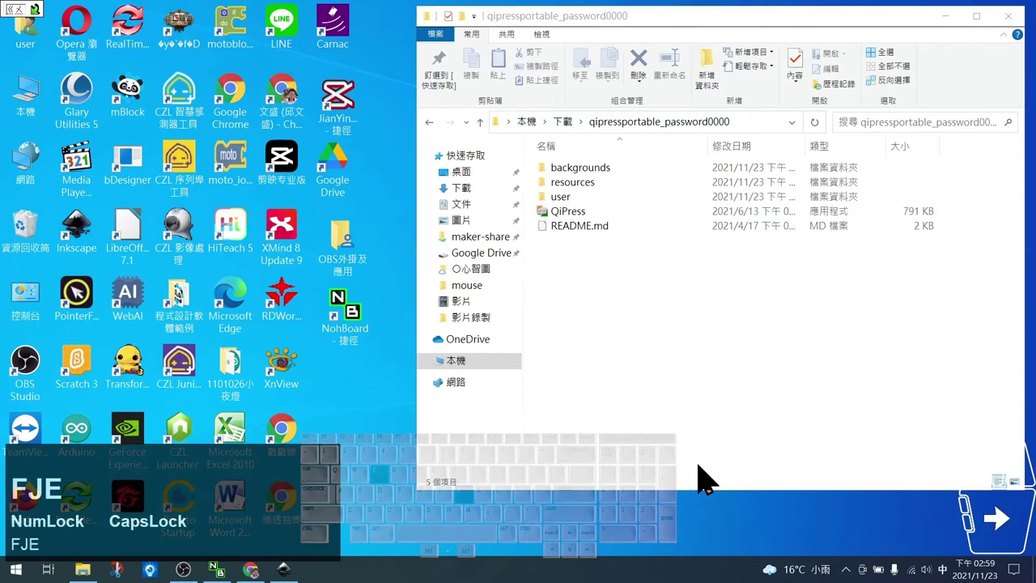
{"action": "type", "text": "kte"}
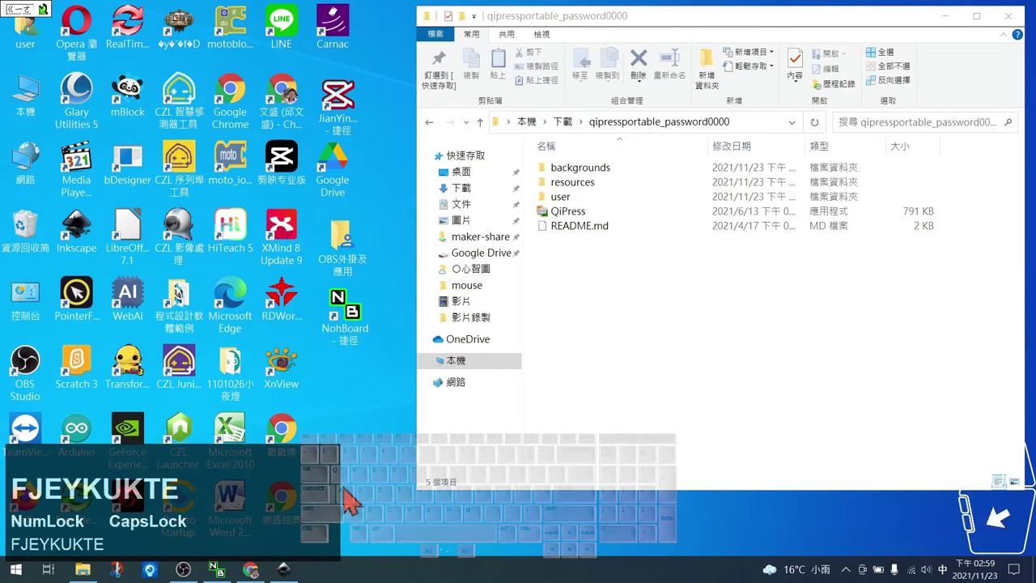
{"action": "type", "text": "yrjy"}
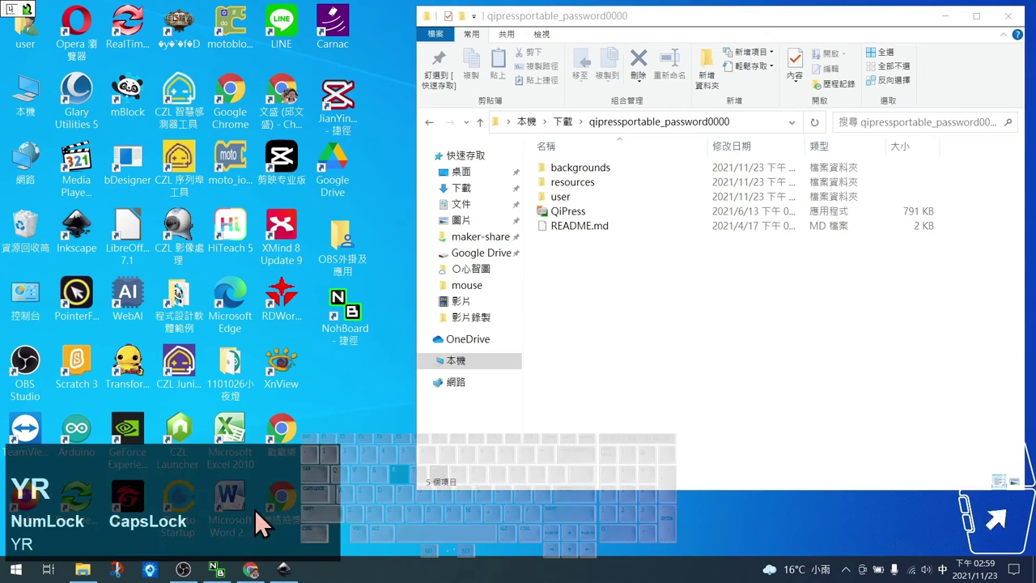
{"action": "type", "text": "te"}
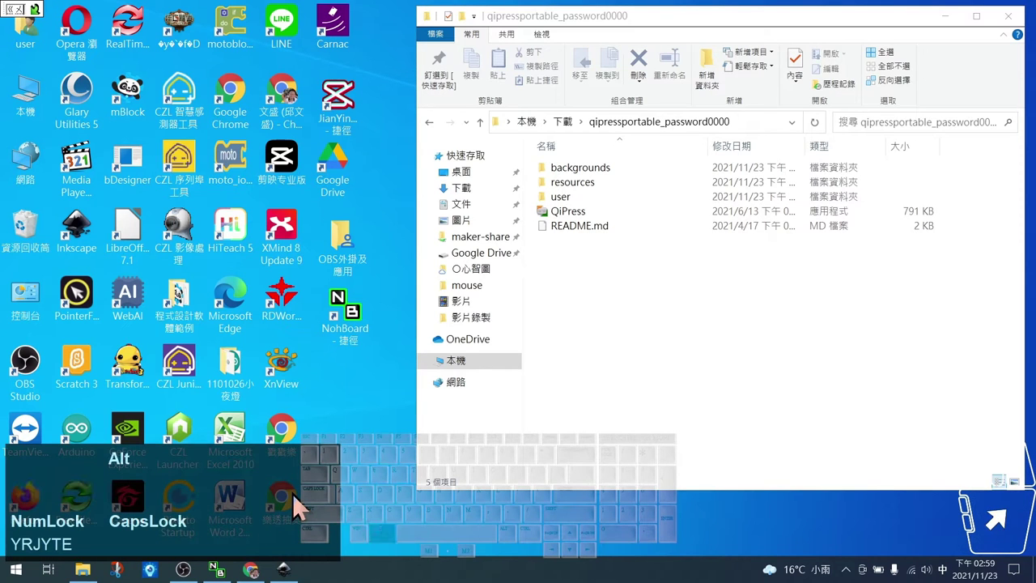
{"action": "key", "text": "alt+z"}
{"action": "key", "text": "alt+d"}
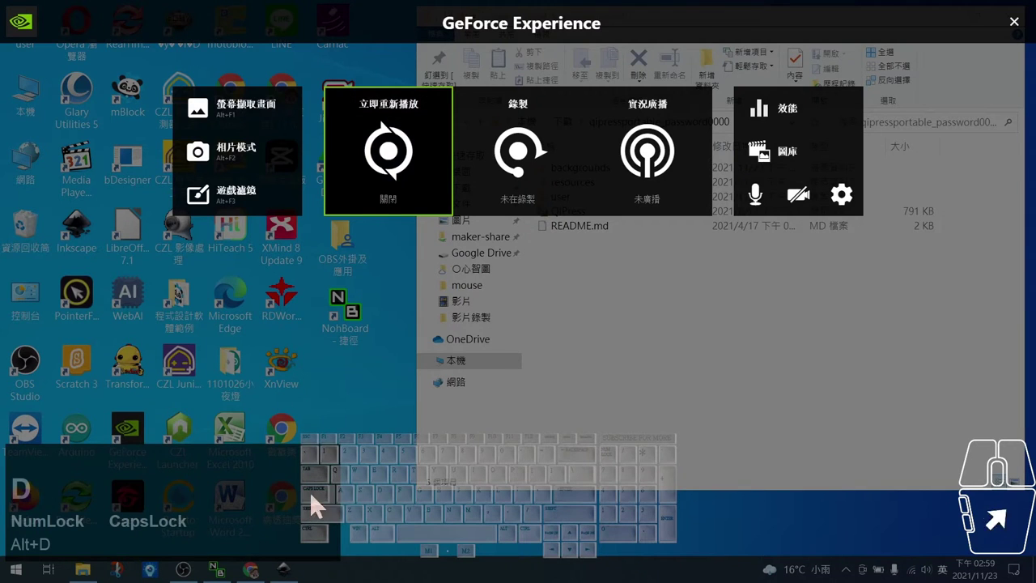
{"action": "left_click", "coordinate": [740, 311]}
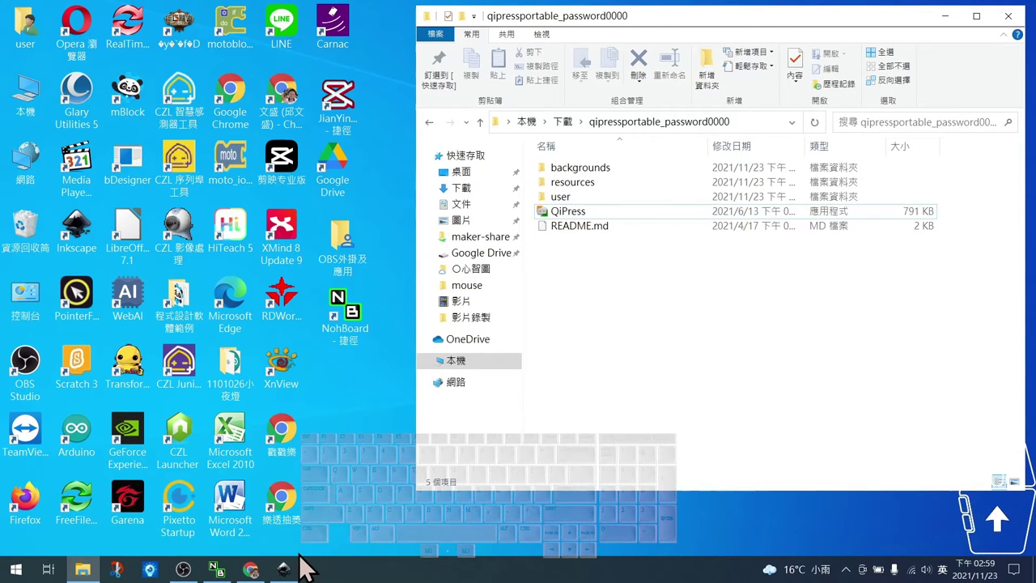
Move the QiPress keystroke display back to the lower-right corner of the desktop
{"action": "key", "text": "alt"}
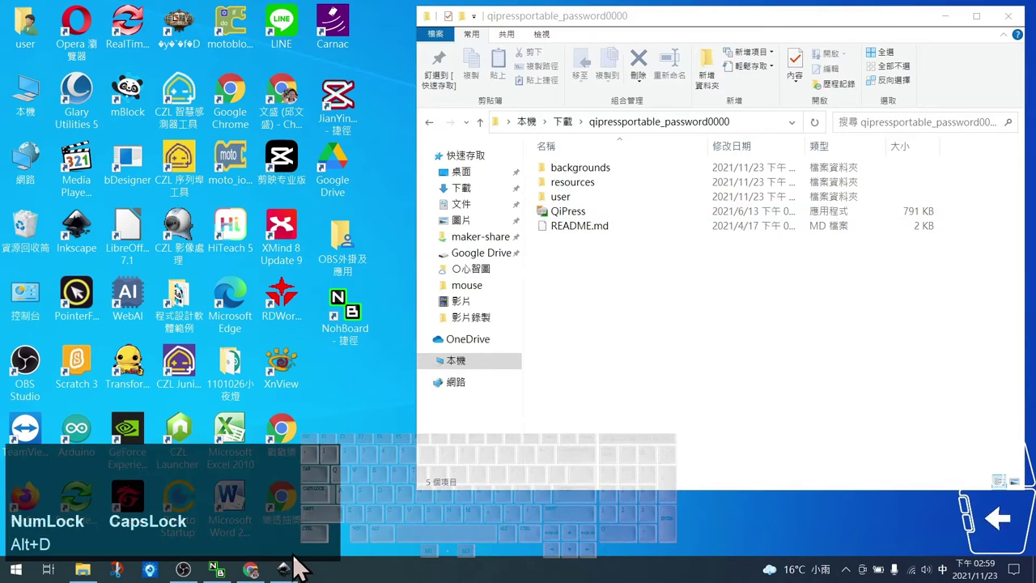
{"action": "left_click", "coordinate": [328, 514]}
{"action": "left_click_drag", "start_coordinate": [328, 514], "coordinate": [927, 492]}
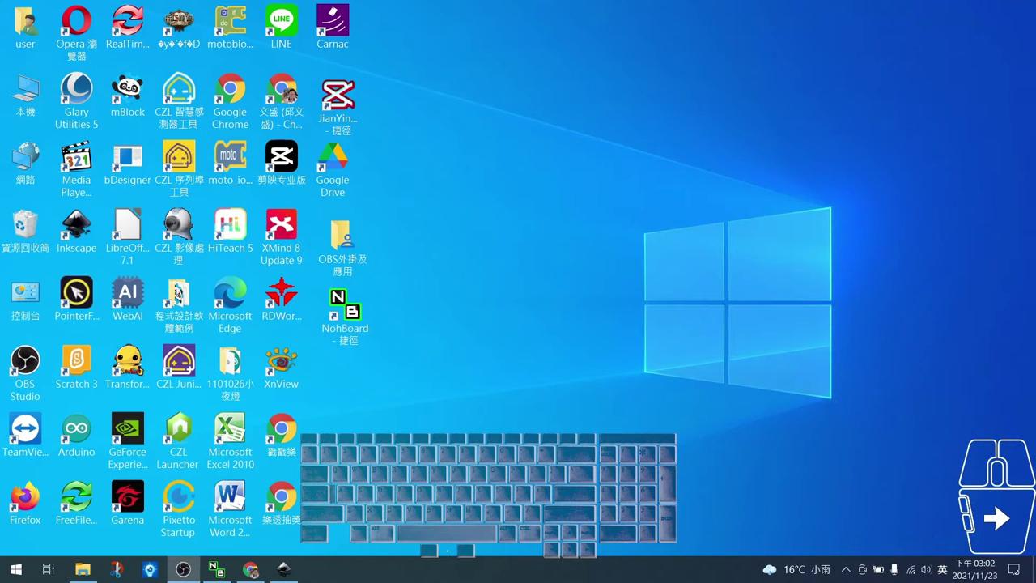
Start Microsoft Word and enter random letters and a row of repeated c's in the blank document to demonstrate the keystroke display
{"action": "double_click", "coordinate": [233, 503]}
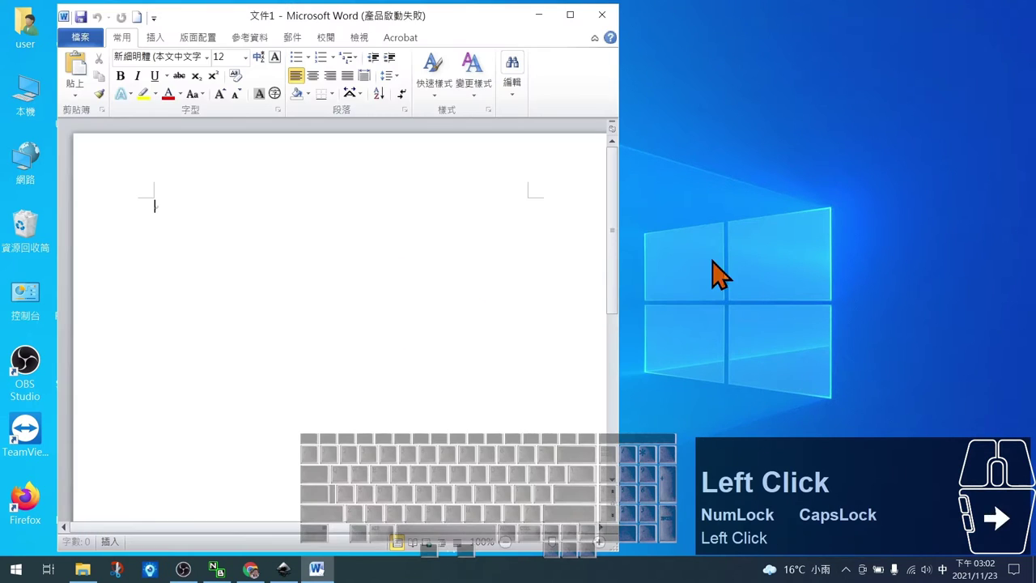
{"action": "type", "text": "sdfhthtrh"}
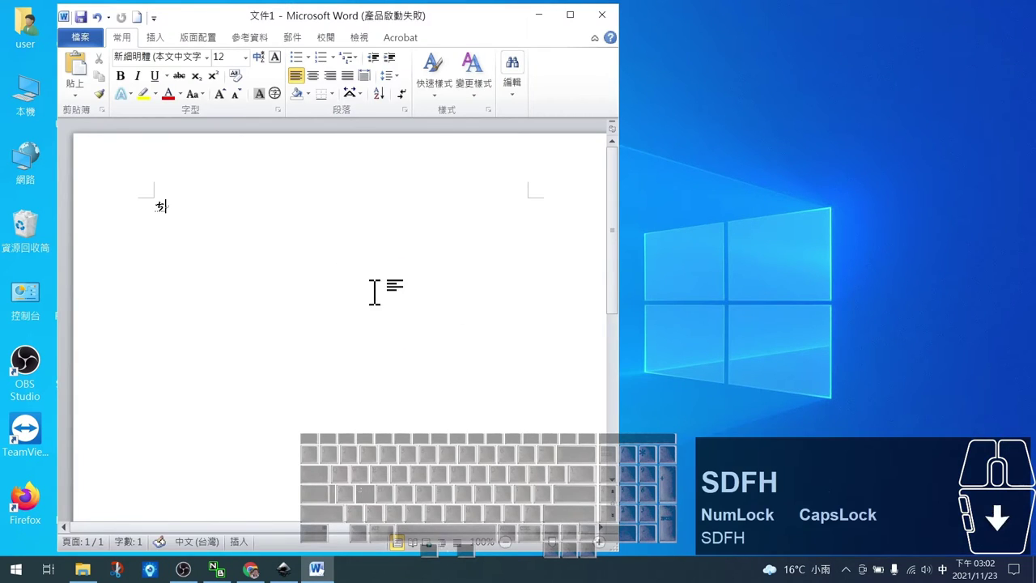
{"action": "type", "text": "yjyrjwrth"}
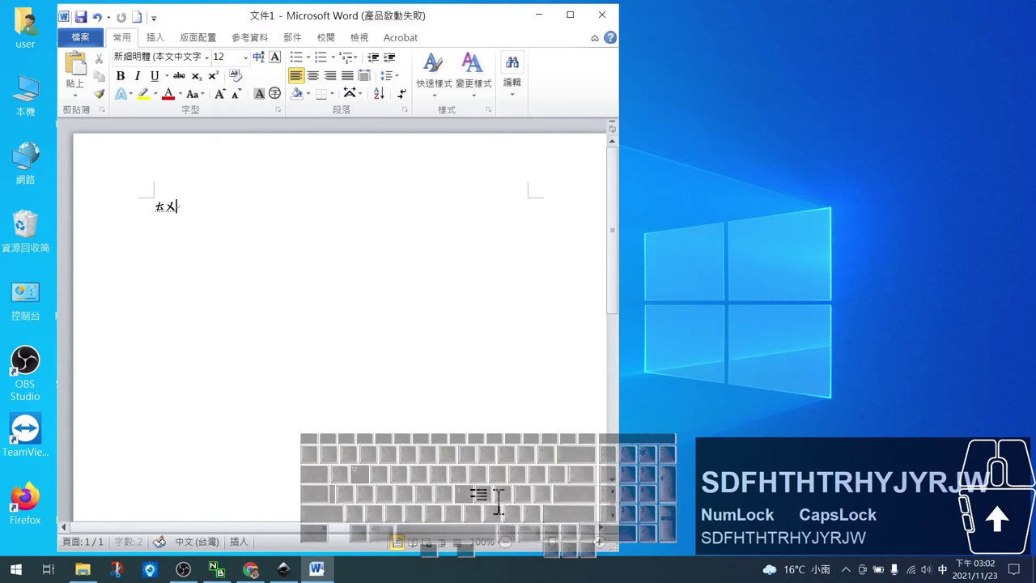
{"action": "type", "text": "jyj"}
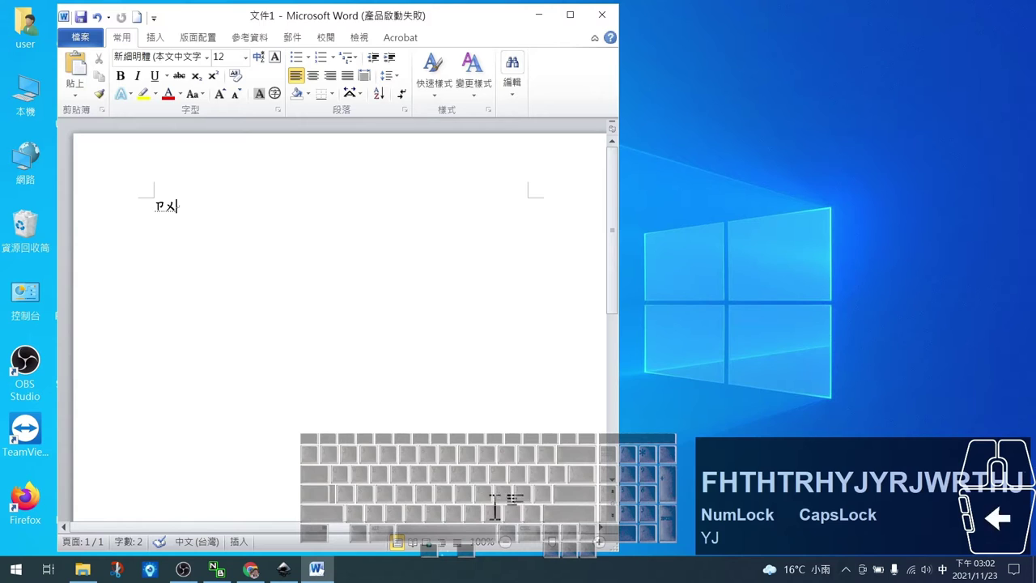
{"action": "type", "text": "rt"}
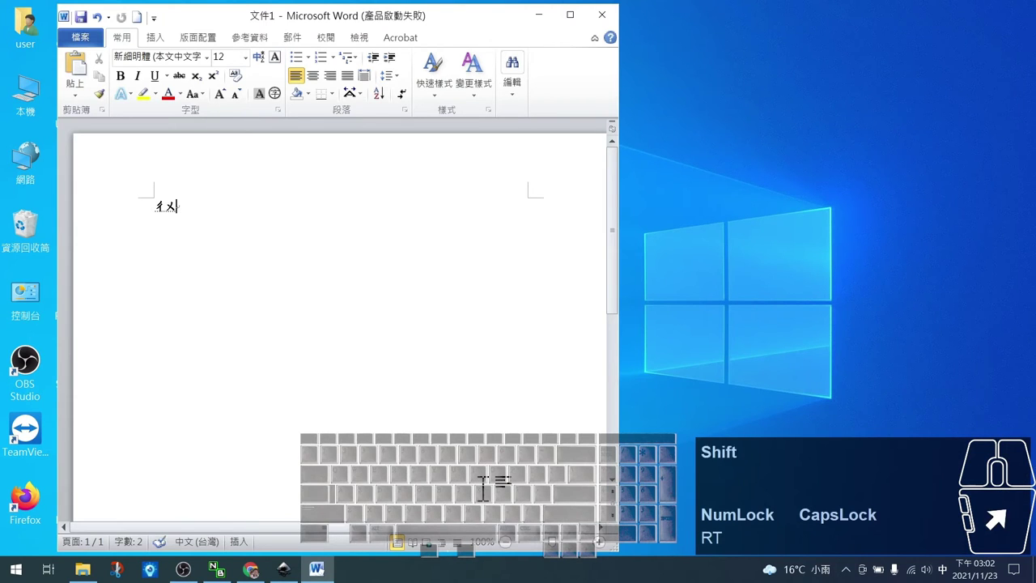
{"action": "type", "text": "ccccccccccccccccc"}
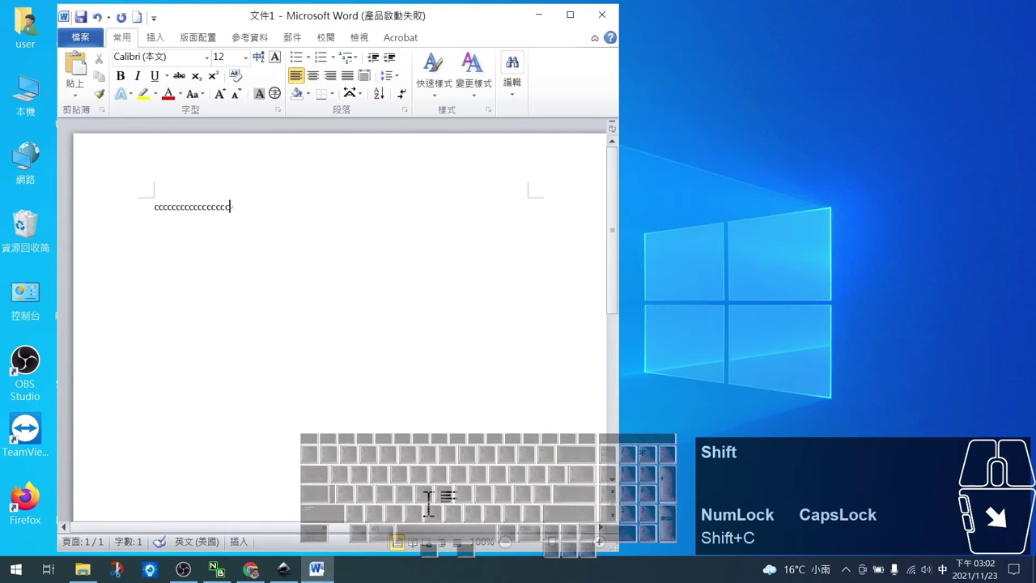
{"action": "type", "text": "cg"}
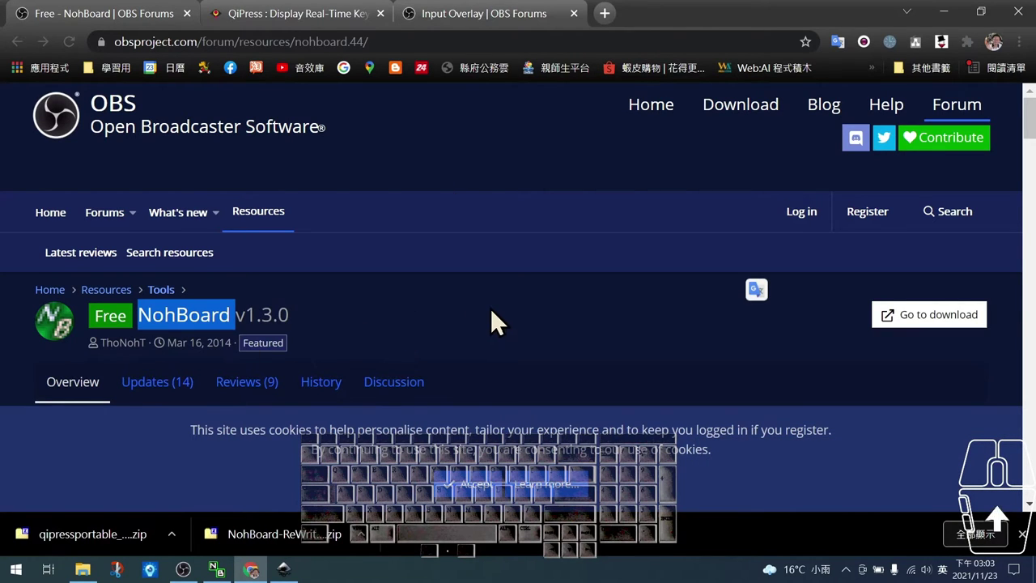
Examine the NohBoard page on the OBS forum in Chrome, covering its name, description and download links
{"action": "scroll", "coordinate": [499, 300], "scroll_direction": "down", "scroll_amount": 4}
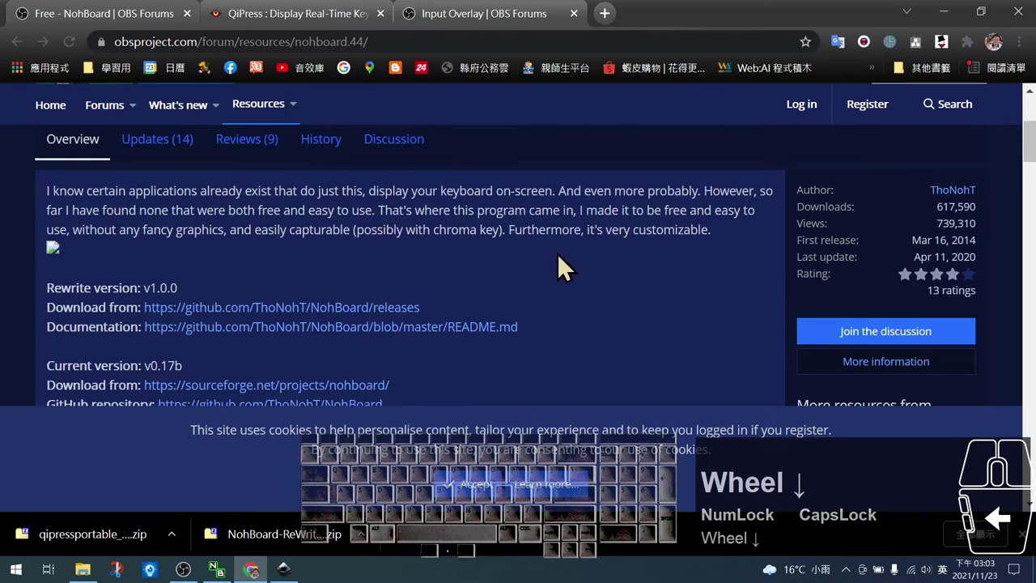
{"action": "scroll", "coordinate": [558, 259], "scroll_direction": "up", "scroll_amount": 4}
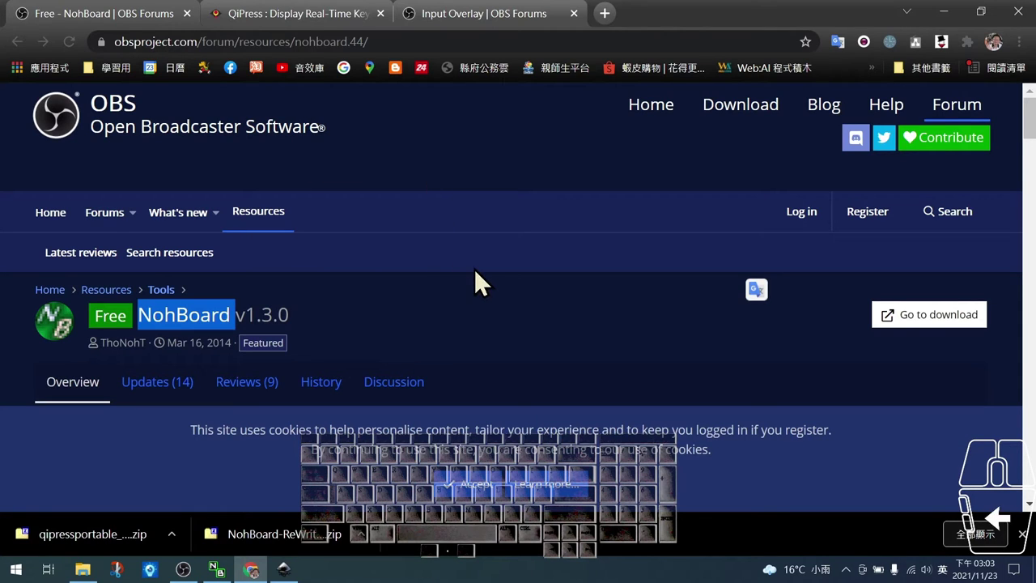
{"action": "scroll", "coordinate": [485, 276], "scroll_direction": "down", "scroll_amount": 2}
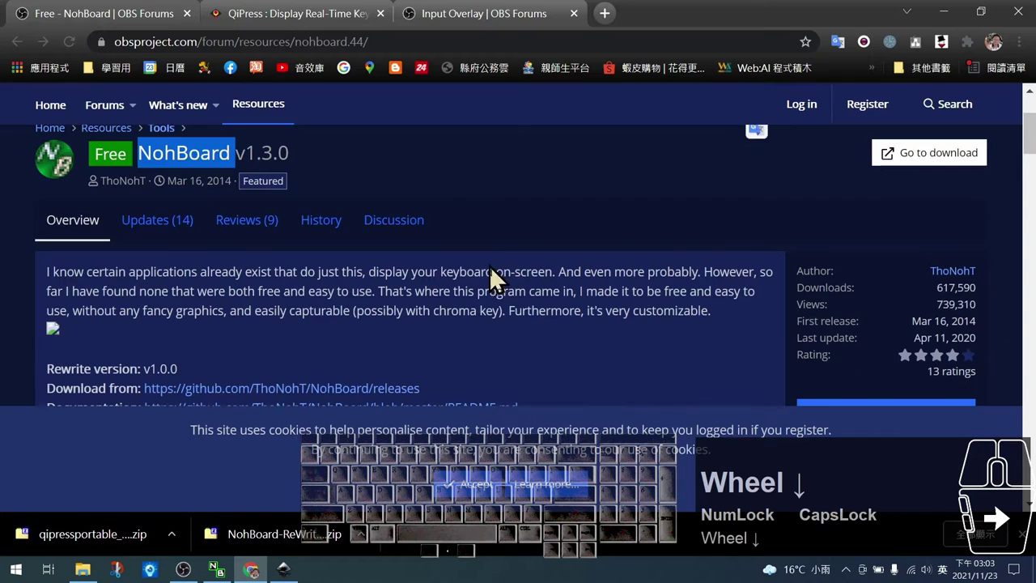
{"action": "scroll", "coordinate": [528, 275], "scroll_direction": "up", "scroll_amount": 2}
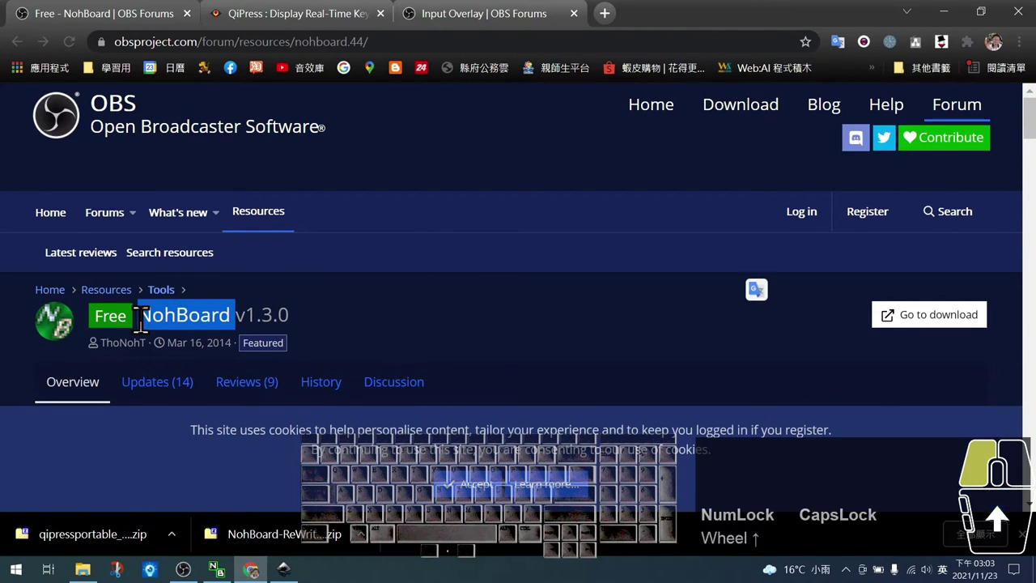
{"action": "left_click_drag", "start_coordinate": [167, 313], "coordinate": [372, 318]}
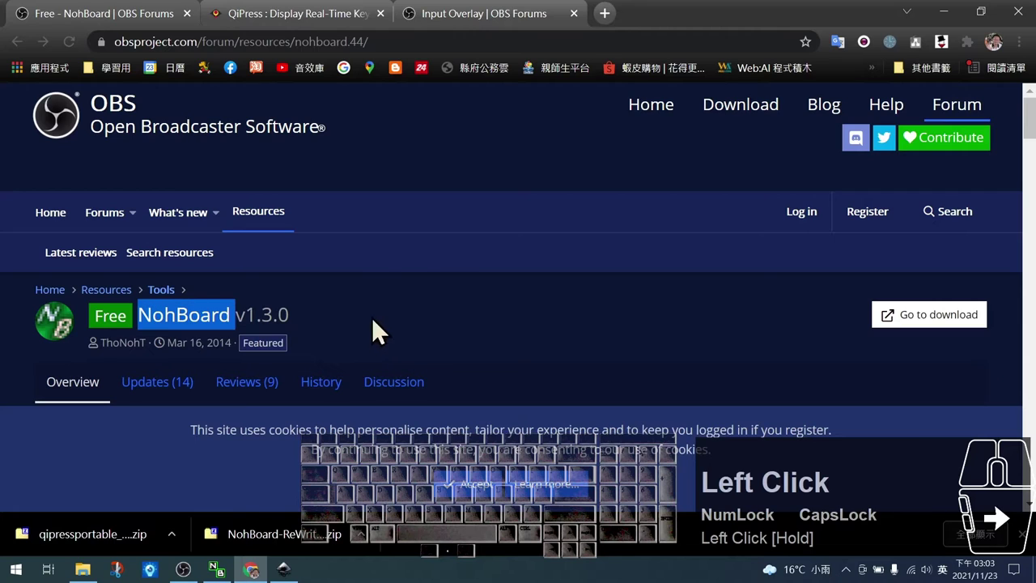
Open NohBoard's v1.3.0 download page on GitHub and locate the NohBoard-ReWrite-v1.3.0.zip asset
{"action": "left_click_drag", "start_coordinate": [558, 318], "coordinate": [558, 317]}
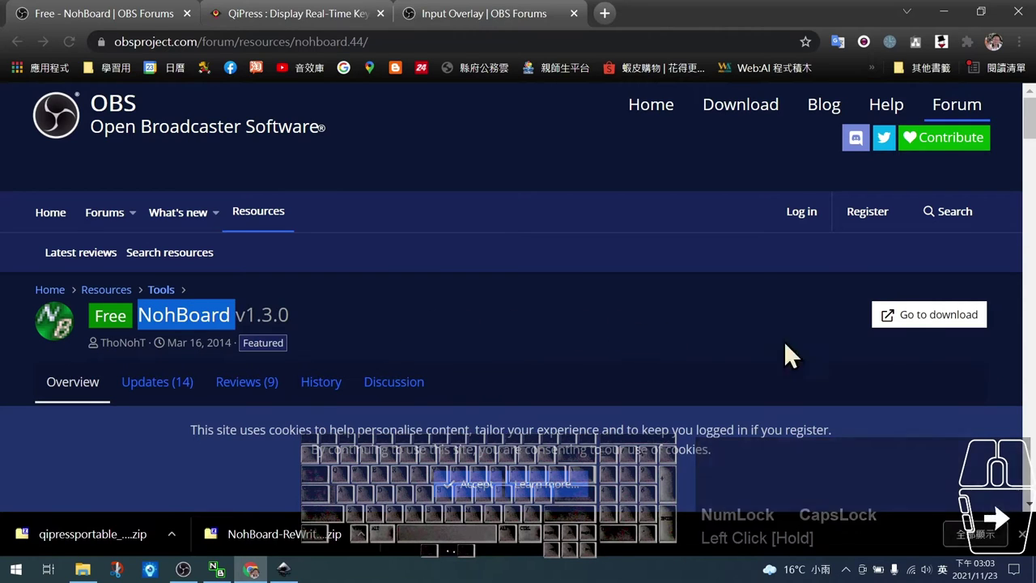
{"action": "left_click", "coordinate": [938, 330]}
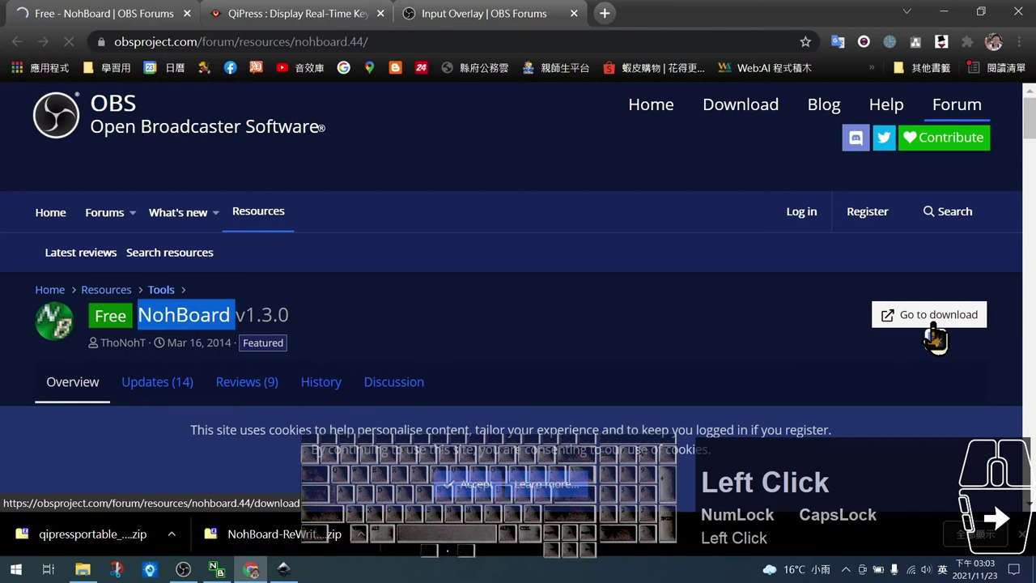
{"action": "scroll", "coordinate": [574, 352], "scroll_direction": "down", "scroll_amount": 4}
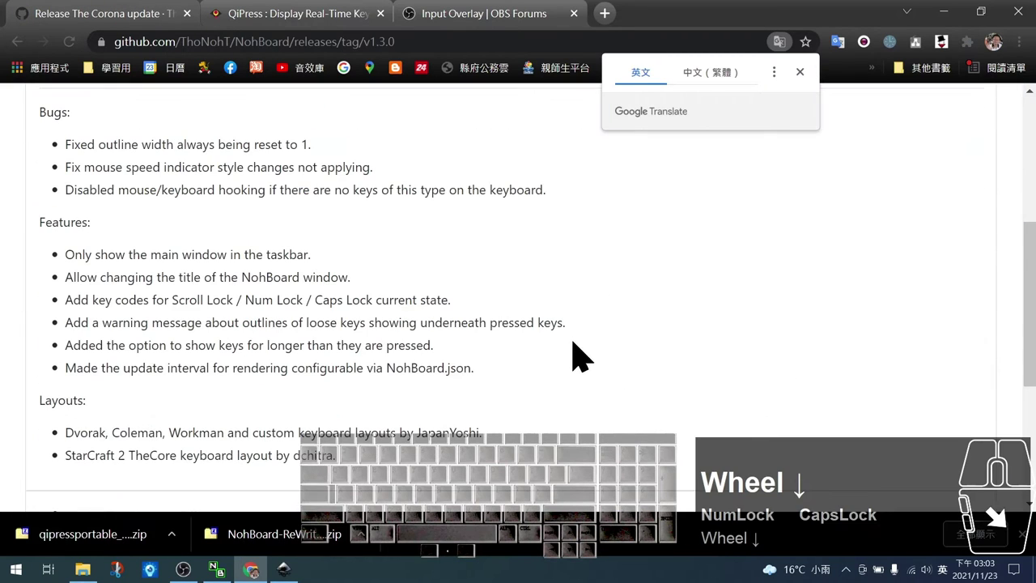
{"action": "scroll", "coordinate": [392, 255], "scroll_direction": "down", "scroll_amount": 3}
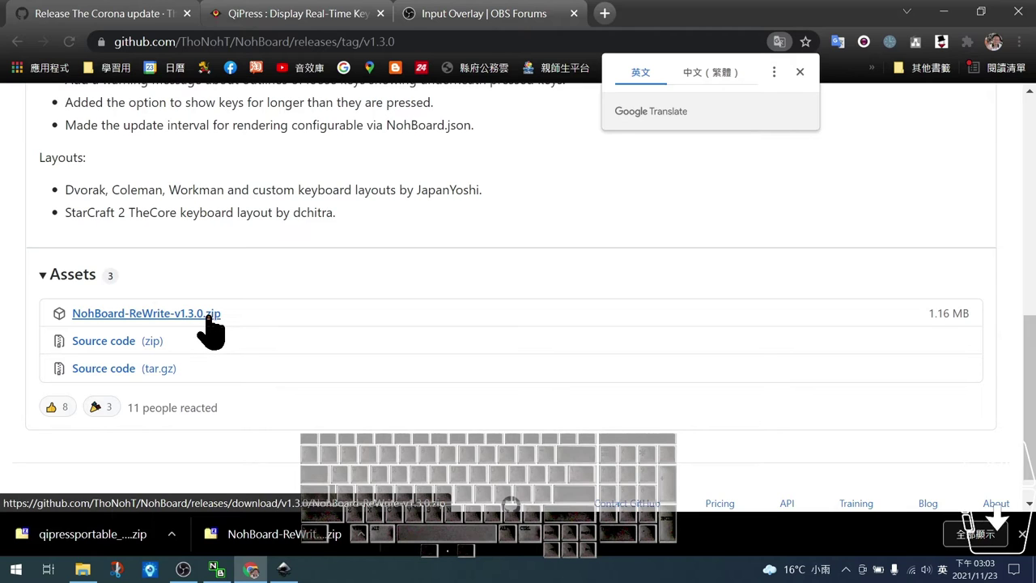
Switch to the Downloads folder in File Explorer and extract the NohBoard-ReWrite-v1.3.0 archive with 7-Zip
{"action": "left_click", "coordinate": [83, 570]}
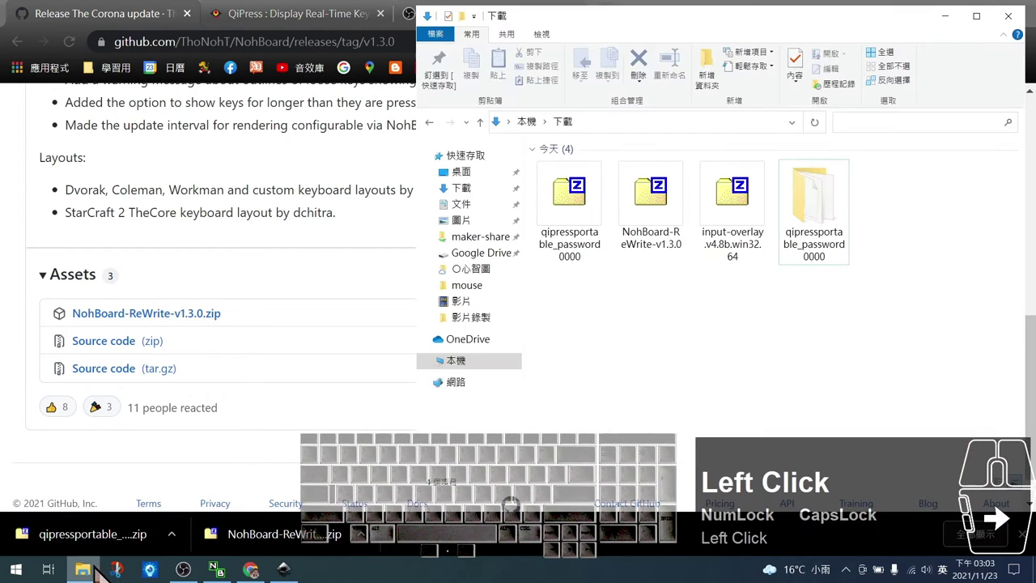
{"action": "left_click", "coordinate": [654, 227]}
{"action": "right_click", "coordinate": [656, 209]}
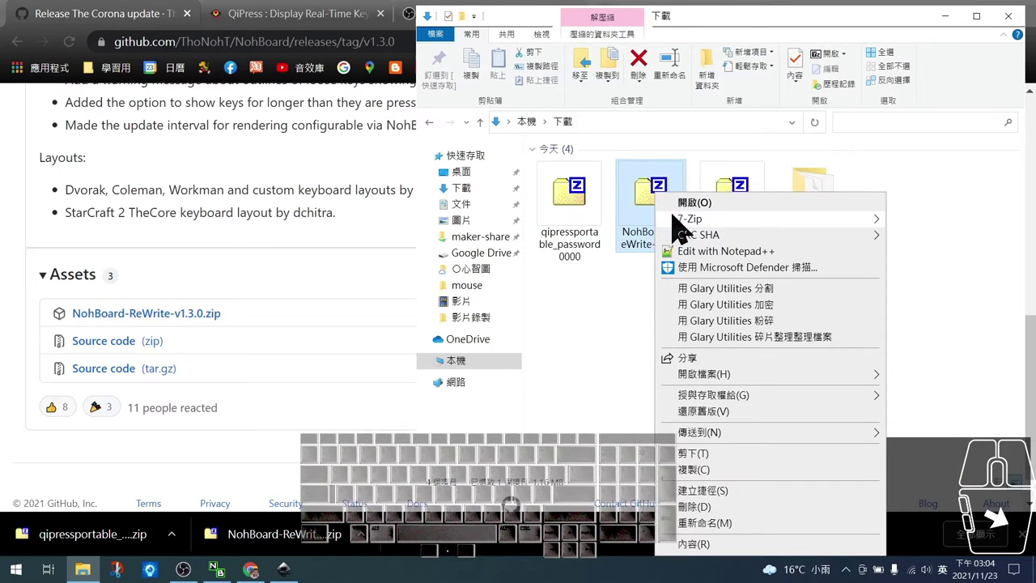